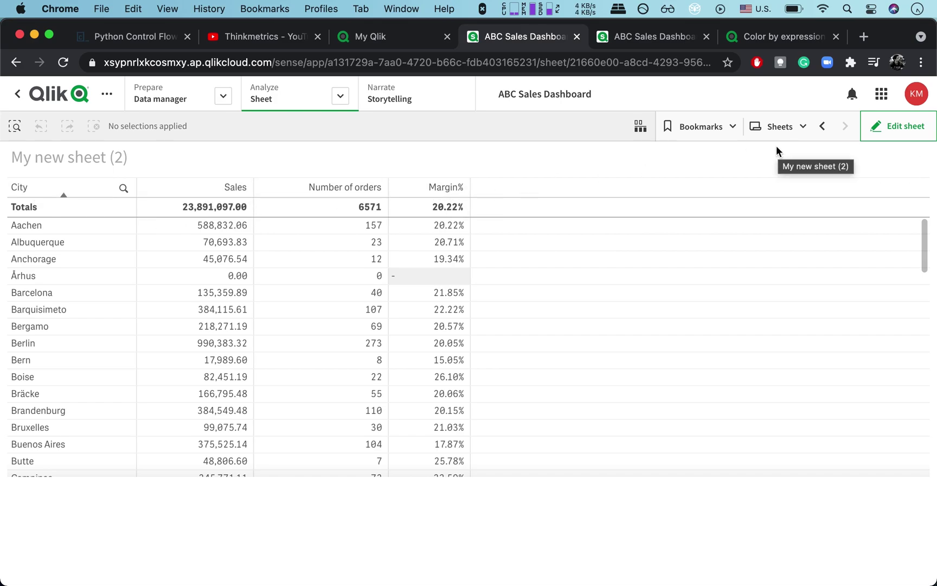
Step: Switch My new sheet (2) into edit mode
{"action": "left_click", "coordinate": [896, 129]}
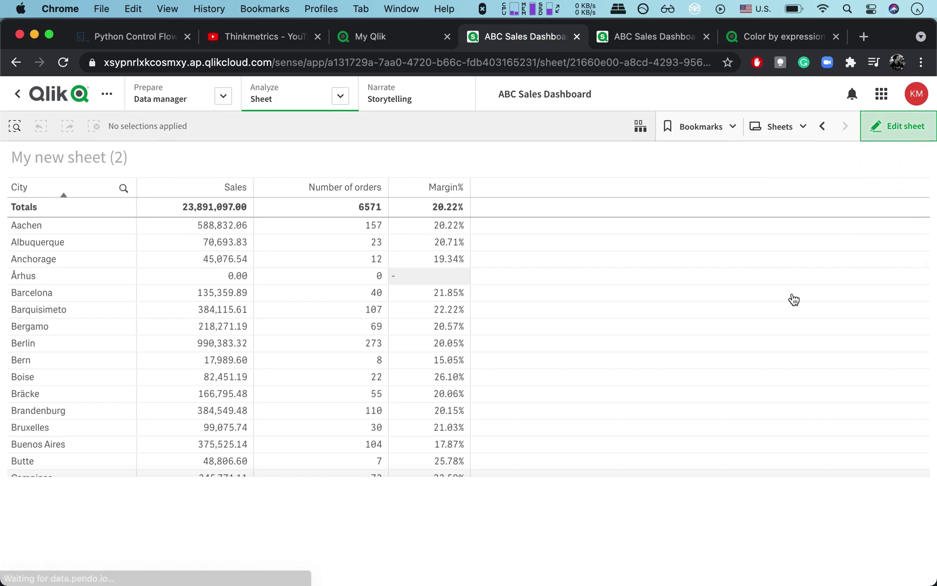
Step: Open the Sales column's background colour expression editor, then view the colour-functions help page
{"action": "left_click", "coordinate": [400, 196]}
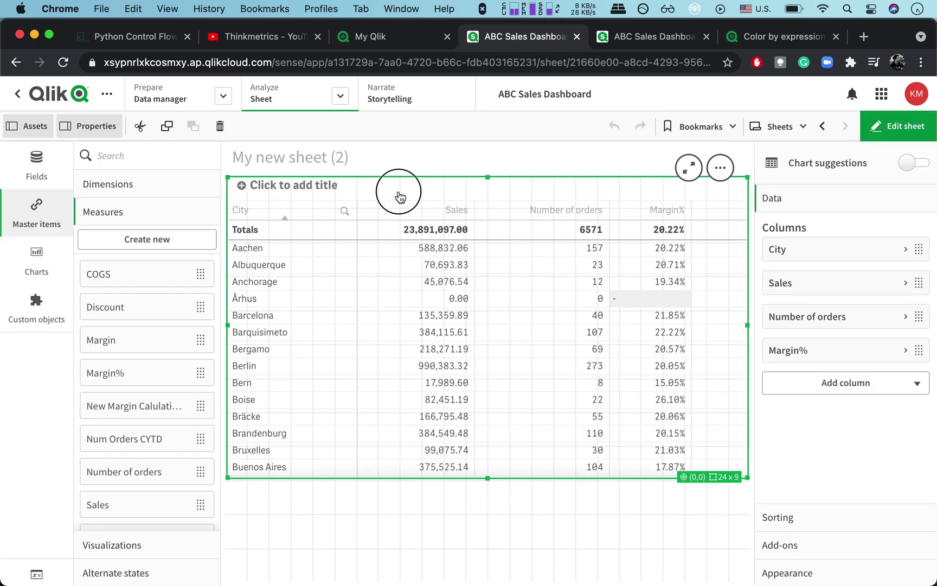
{"action": "left_click", "coordinate": [817, 287]}
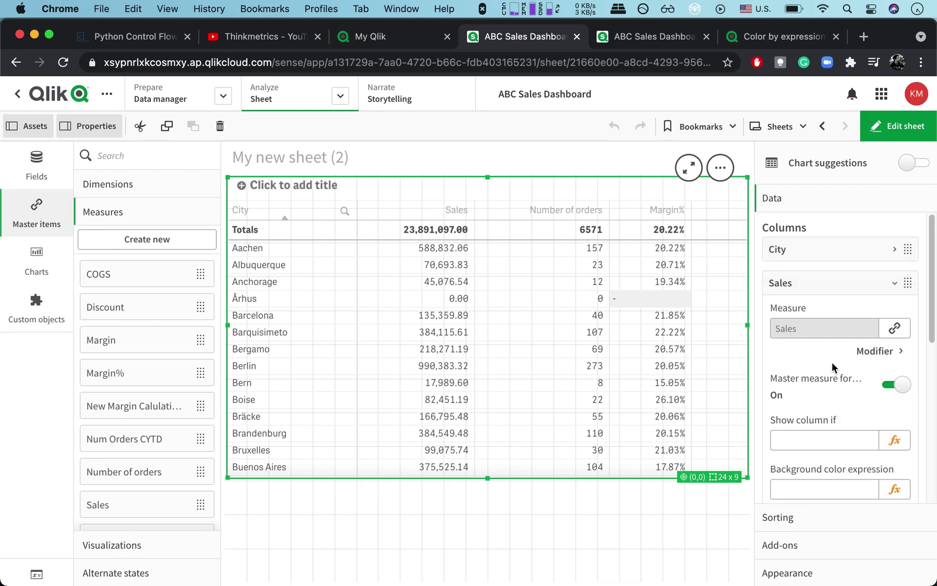
{"action": "scroll", "coordinate": [829, 347], "scroll_direction": "down", "scroll_amount": 1}
{"action": "left_click", "coordinate": [797, 276]}
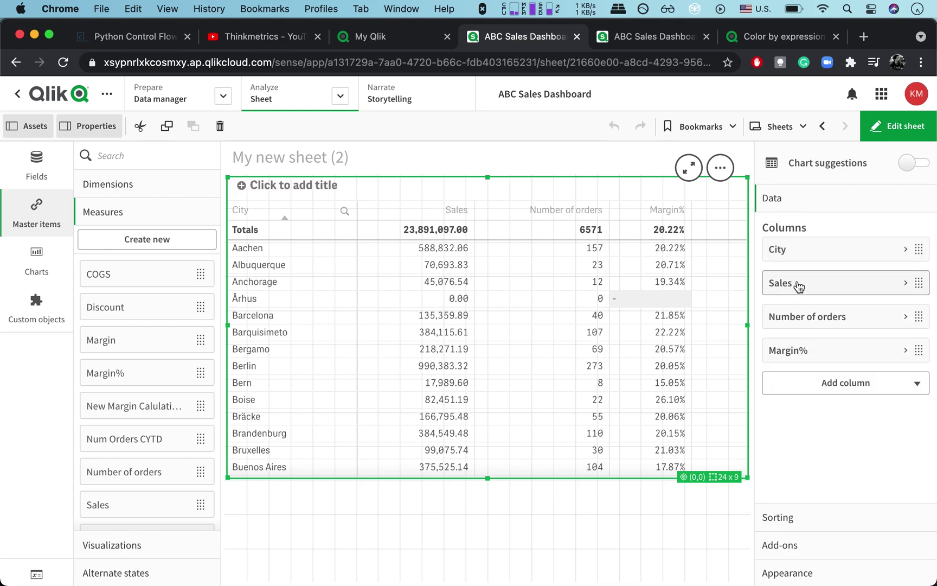
{"action": "left_click", "coordinate": [798, 287]}
{"action": "scroll", "coordinate": [806, 315], "scroll_direction": "down", "scroll_amount": 3}
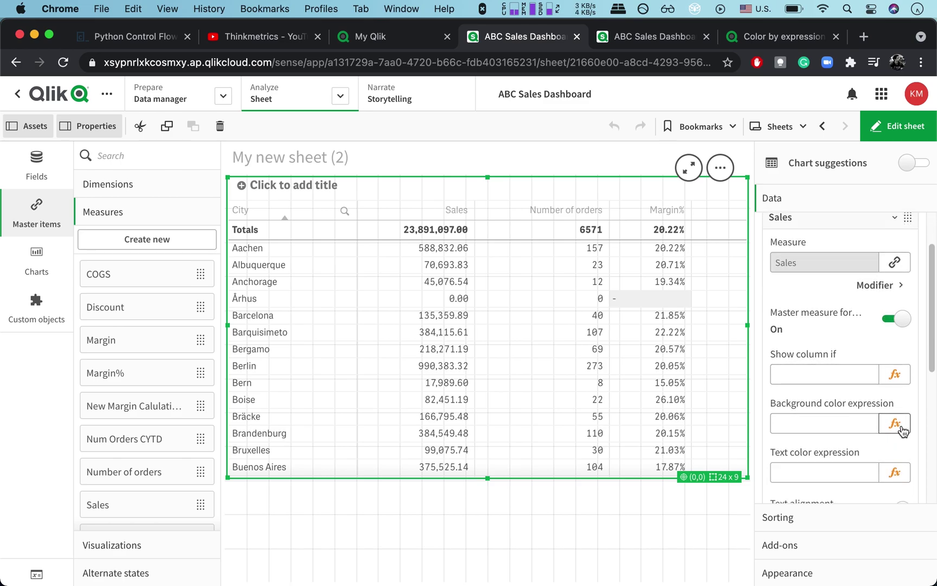
{"action": "left_click", "coordinate": [902, 430]}
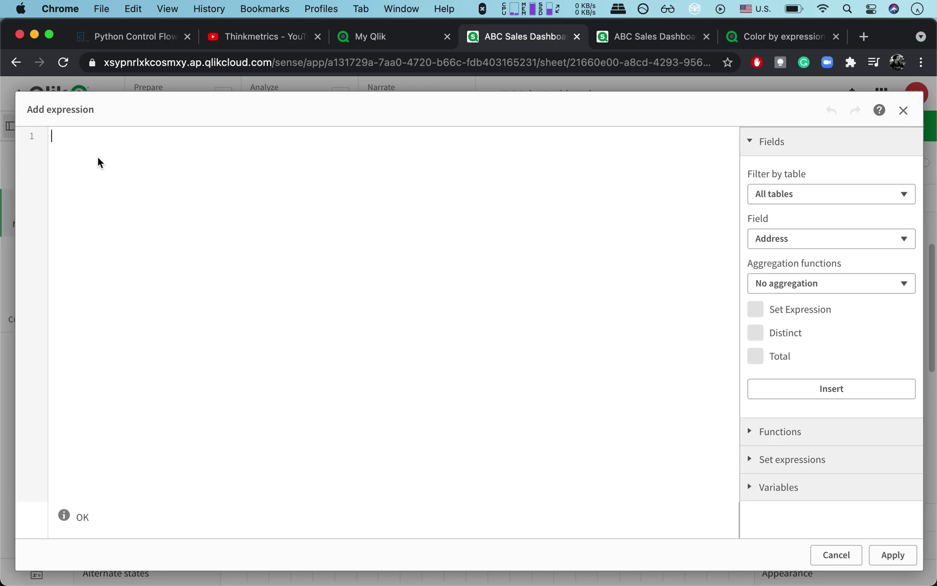
{"action": "left_click", "coordinate": [767, 38]}
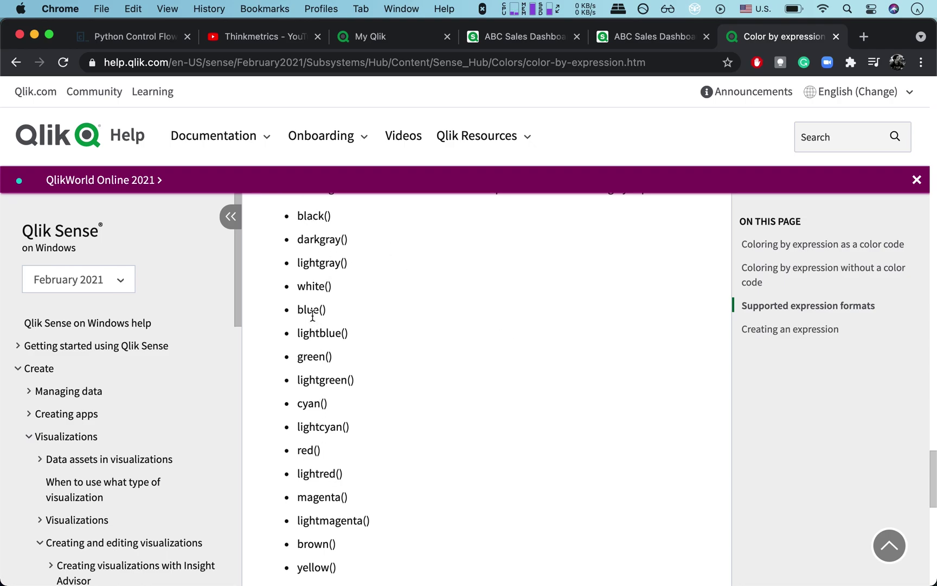
{"action": "scroll", "coordinate": [378, 372], "scroll_direction": "up", "scroll_amount": 15}
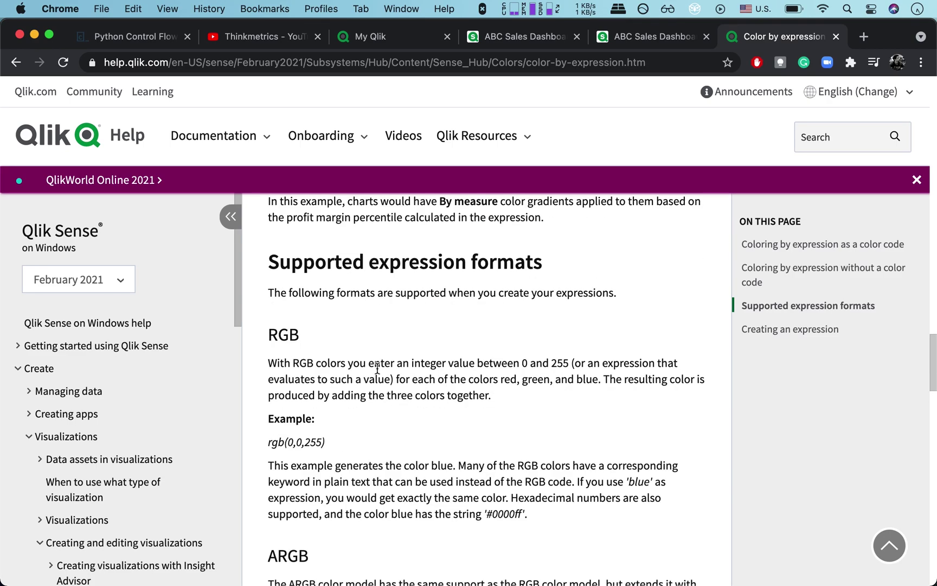
{"action": "scroll", "coordinate": [378, 369], "scroll_direction": "down", "scroll_amount": 3}
{"action": "left_click_drag", "start_coordinate": [326, 405], "coordinate": [268, 405]}
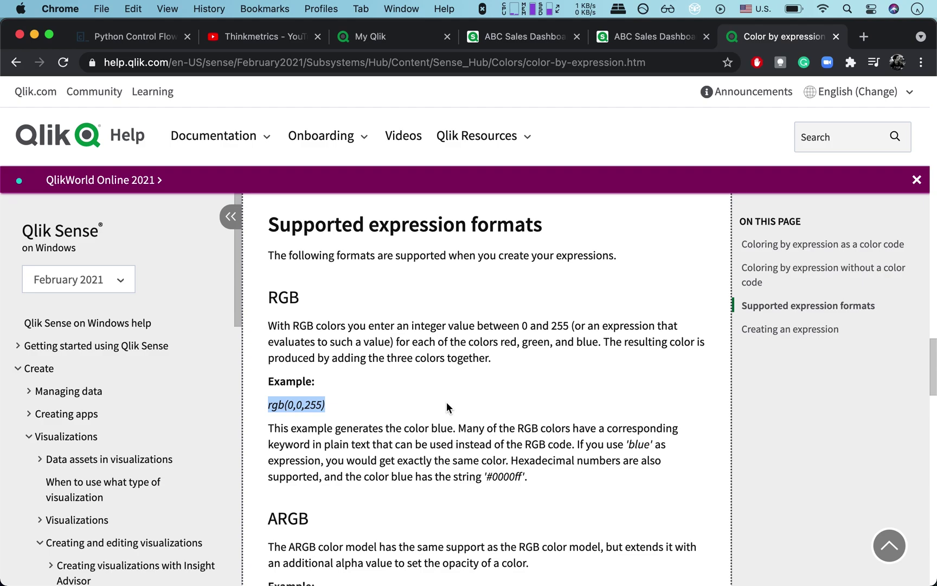
{"action": "scroll", "coordinate": [447, 406], "scroll_direction": "down", "scroll_amount": 15}
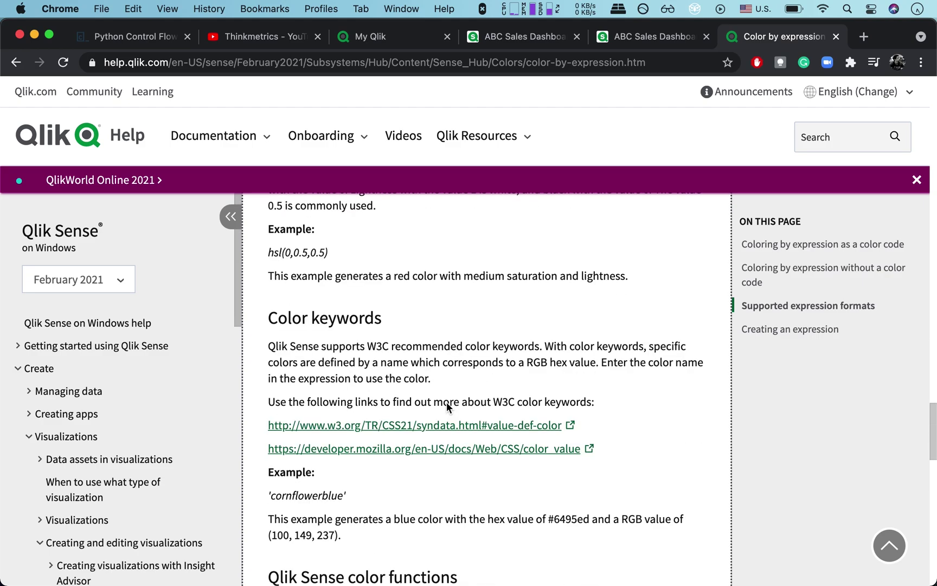
{"action": "scroll", "coordinate": [447, 406], "scroll_direction": "down", "scroll_amount": 8}
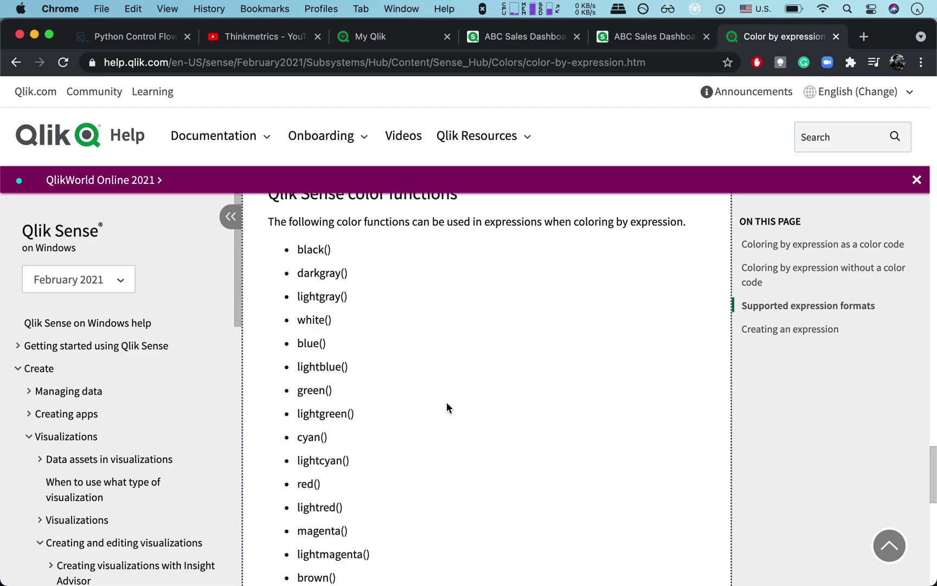
{"action": "scroll", "coordinate": [447, 402], "scroll_direction": "up", "scroll_amount": 1}
{"action": "scroll", "coordinate": [445, 403], "scroll_direction": "down", "scroll_amount": 1}
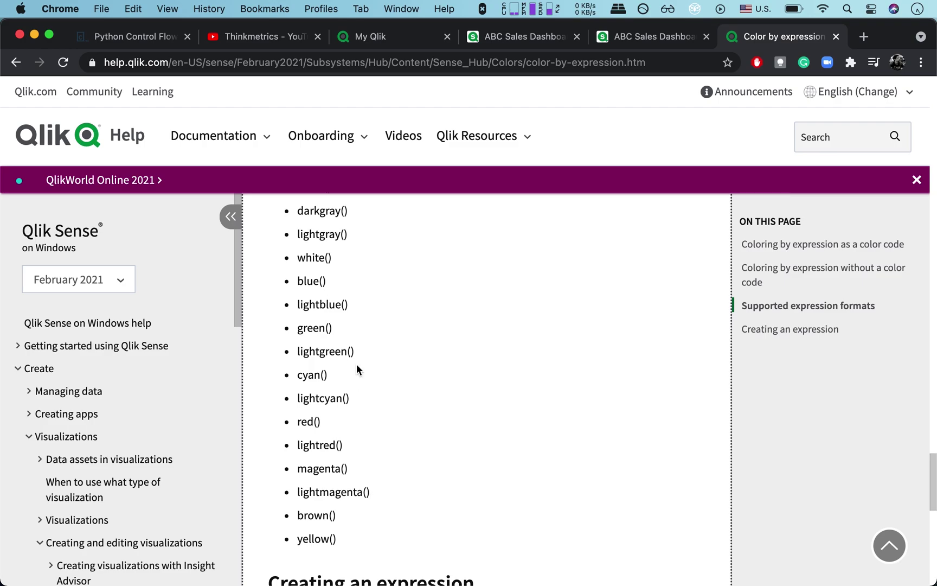
{"action": "scroll", "coordinate": [384, 392], "scroll_direction": "up", "scroll_amount": 1}
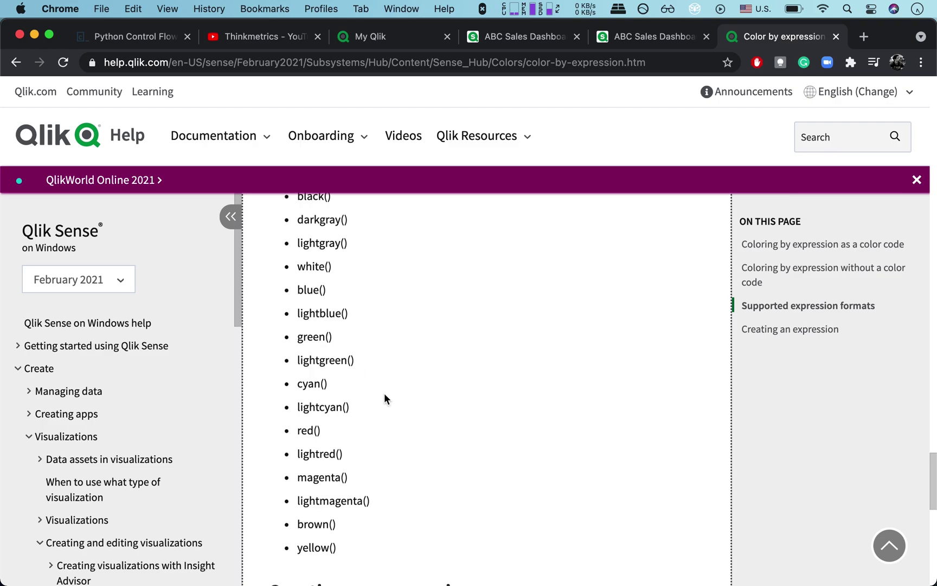
{"action": "left_click", "coordinate": [378, 38]}
Step: Enter red() as the Sales background colour expression and apply it
{"action": "left_click", "coordinate": [494, 43]}
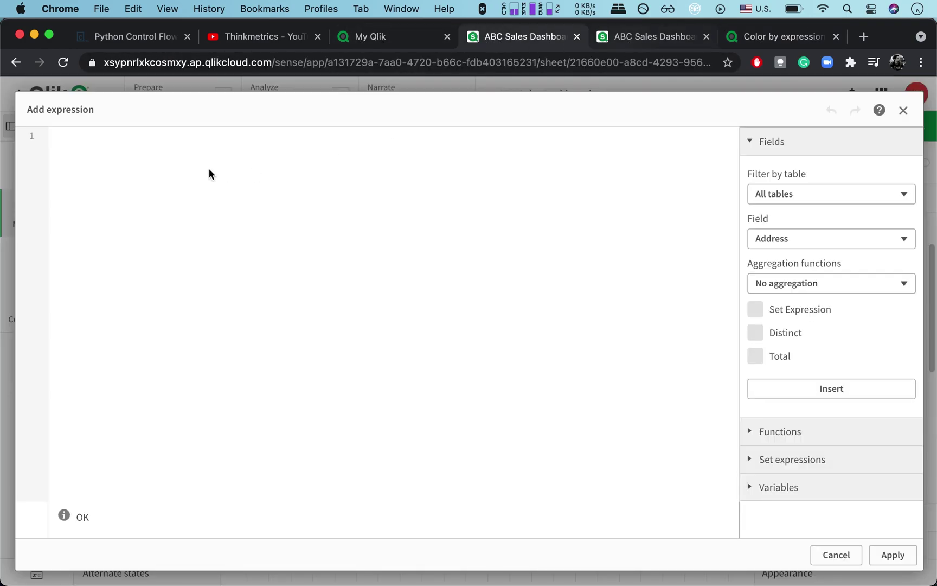
{"action": "type", "text": "red*("}
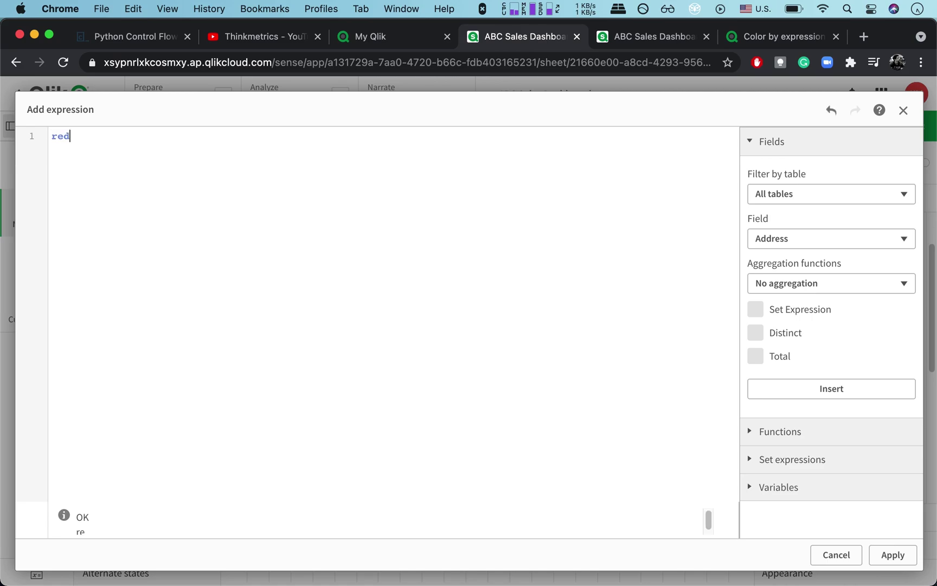
{"action": "key", "text": "BackSpace"}
{"action": "key", "text": "BackSpace"}
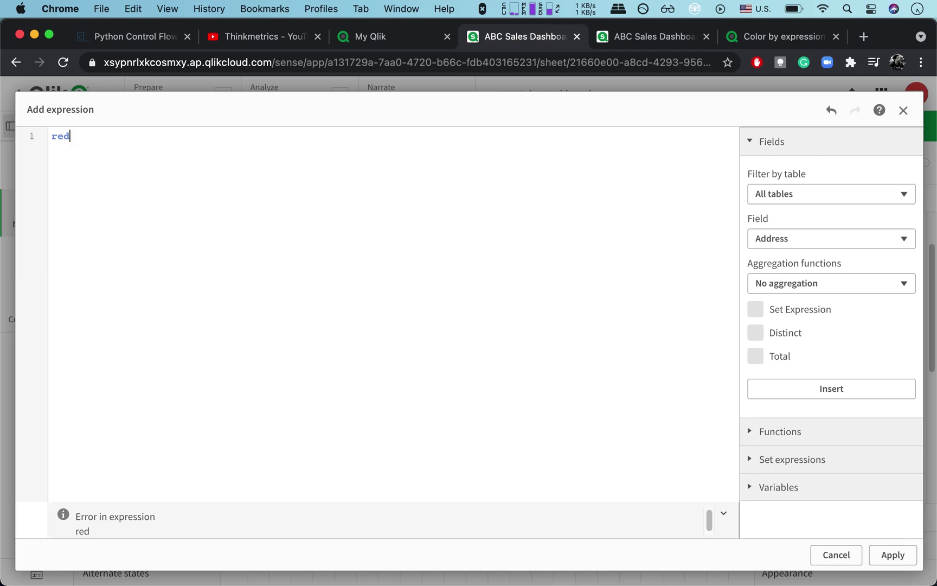
{"action": "type", "text": "*"}
{"action": "key", "text": "BackSpace"}
{"action": "type", "text": "()"}
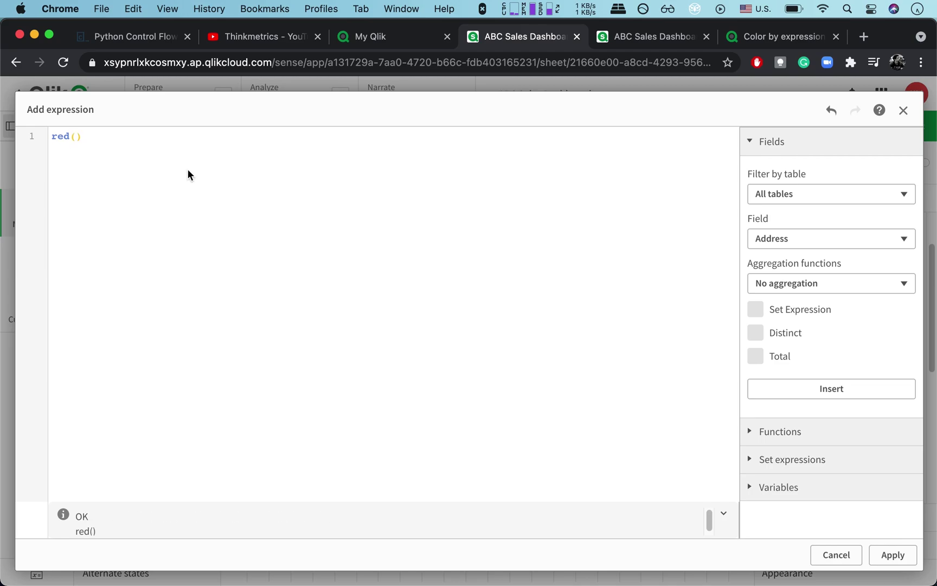
{"action": "left_click", "coordinate": [892, 554]}
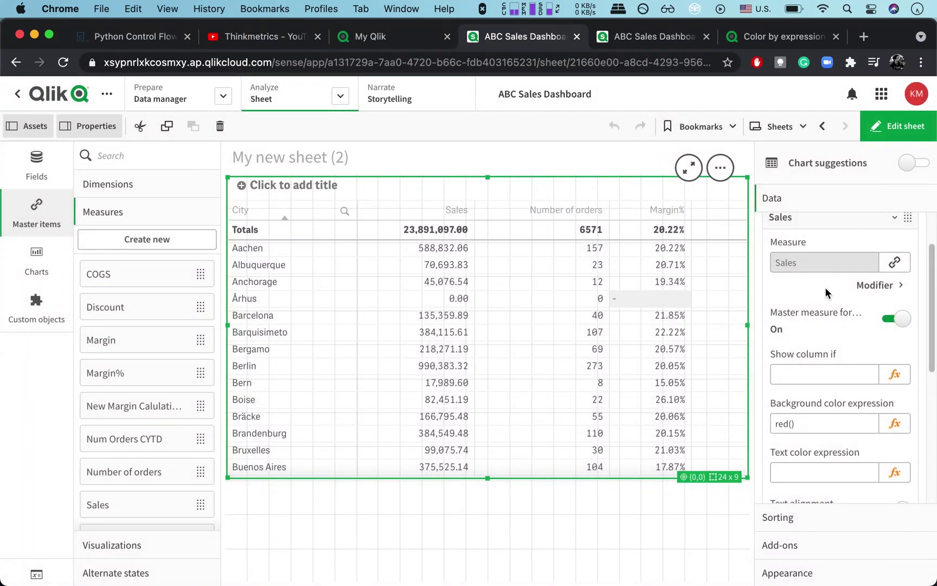
Step: Preview the red Sales cells, then reopen the Sales background colour expression for editing
{"action": "left_click", "coordinate": [659, 547]}
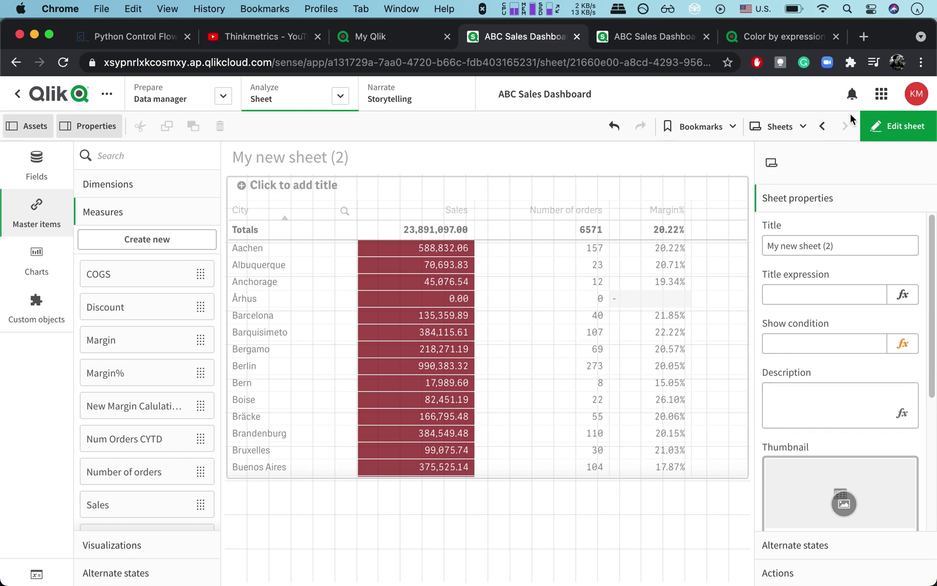
{"action": "left_click", "coordinate": [890, 131]}
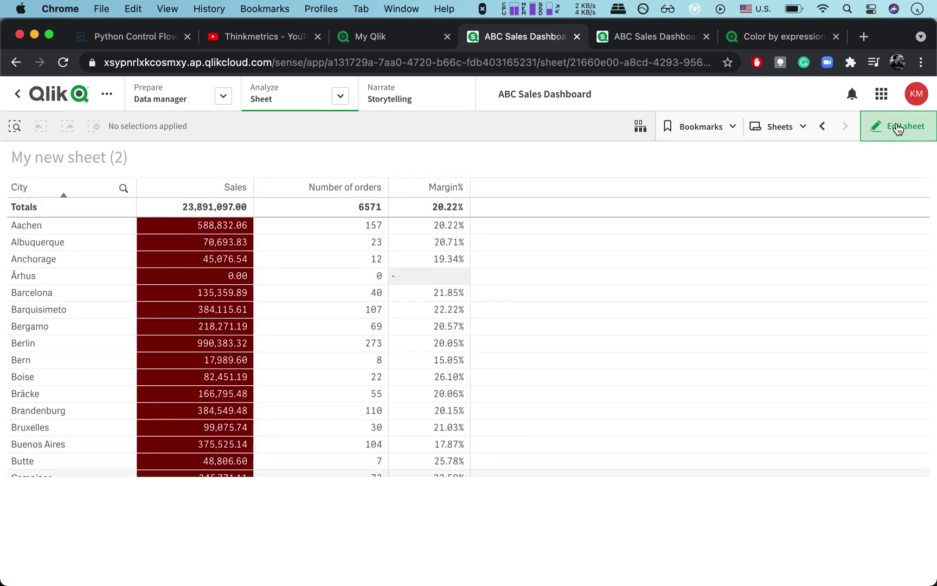
{"action": "left_click", "coordinate": [898, 129]}
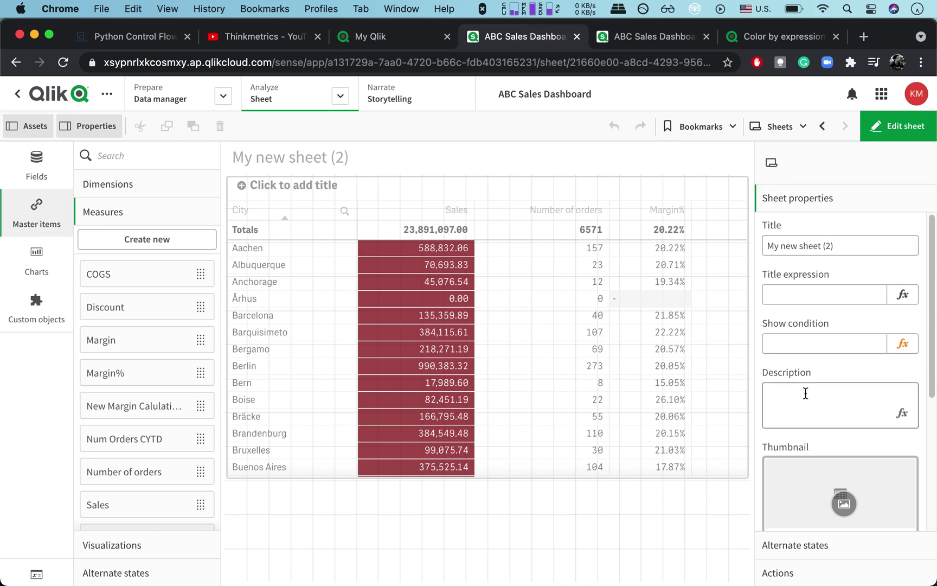
{"action": "left_click", "coordinate": [500, 198]}
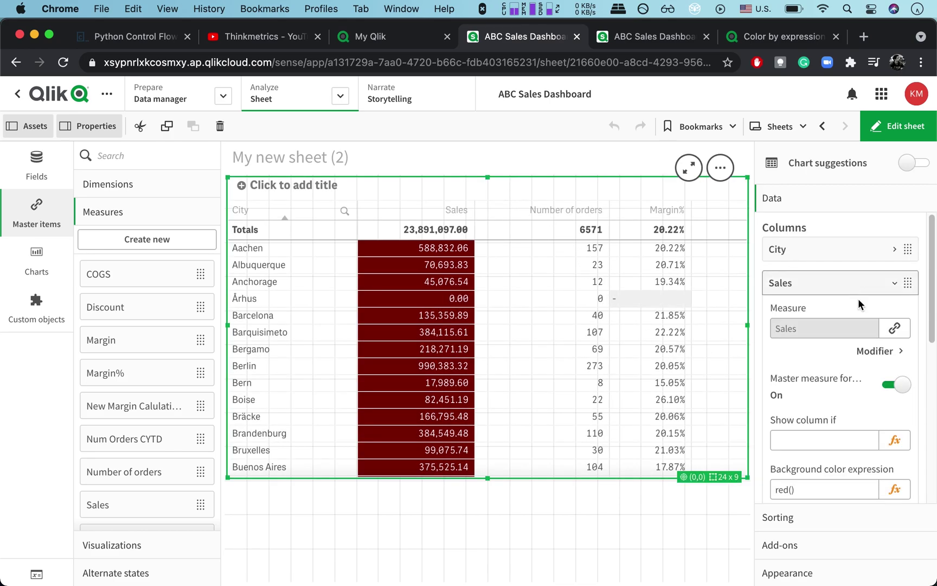
{"action": "scroll", "coordinate": [822, 437], "scroll_direction": "down", "scroll_amount": 1}
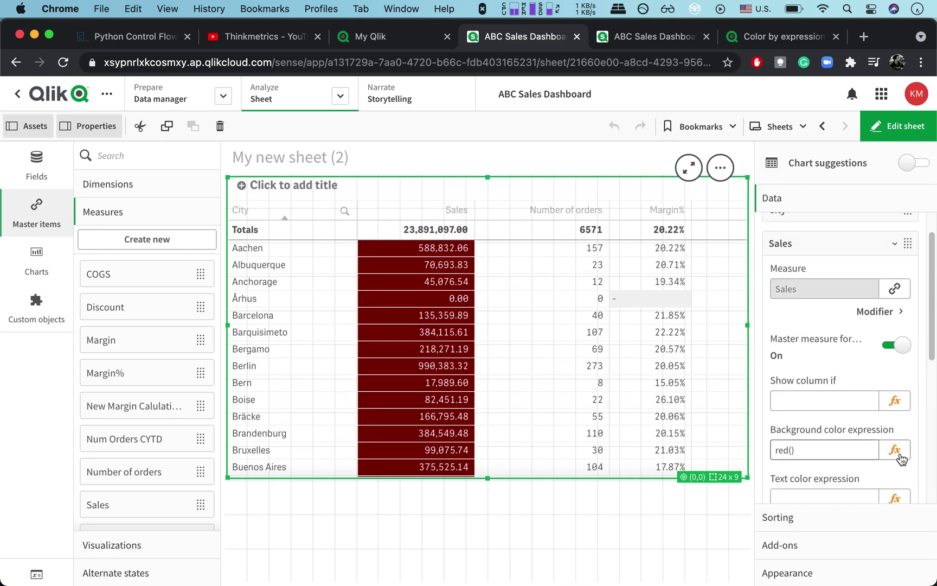
{"action": "left_click", "coordinate": [895, 451]}
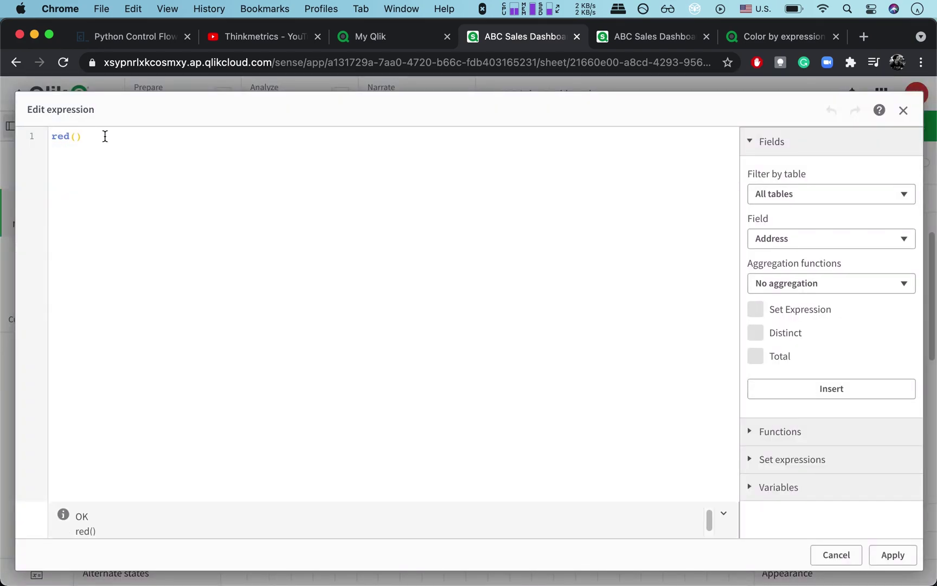
Step: Change the Sales background expression to if(Sales > 10000, red(), yellow()) and apply it
{"action": "left_click", "coordinate": [53, 136]}
{"action": "mouse_move", "coordinate": [69, 144]}
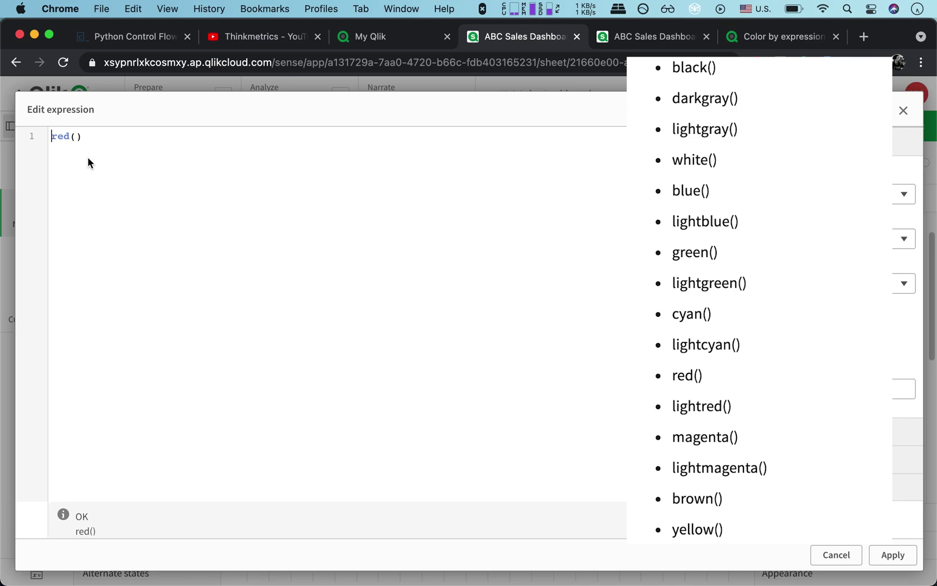
{"action": "type", "text": "if*sa"}
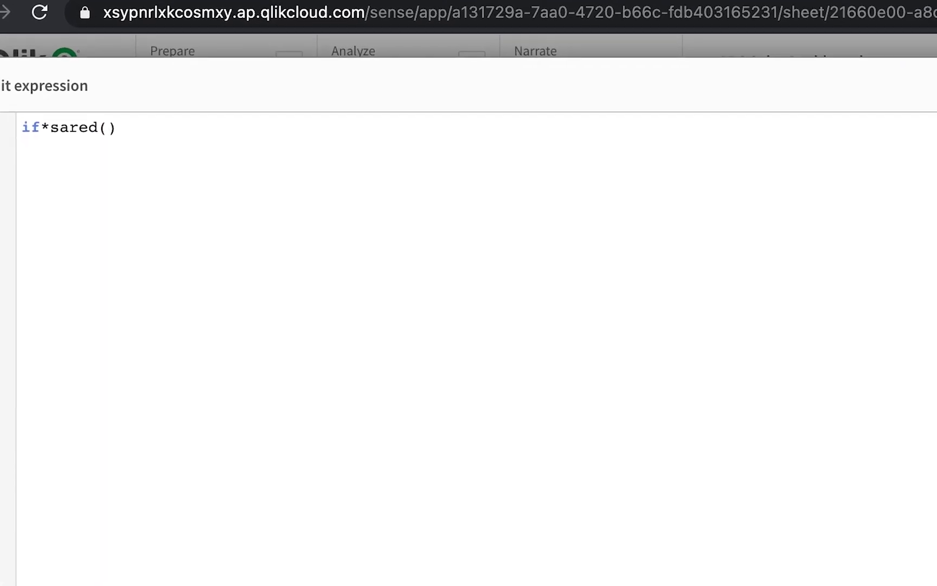
{"action": "key", "text": "BackSpace"}
{"action": "key", "text": "BackSpace"}
{"action": "key", "text": "BackSpace"}
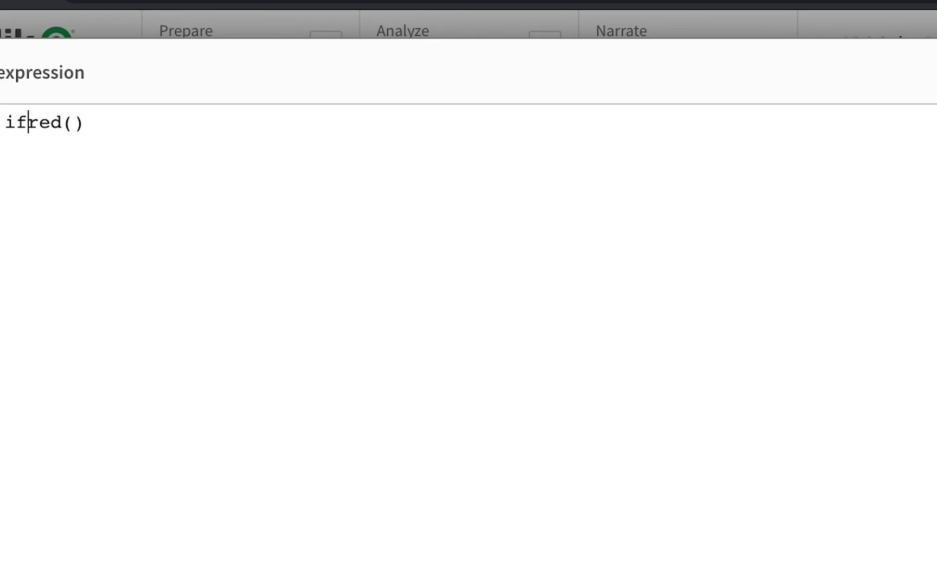
{"action": "type", "text": "(sa"}
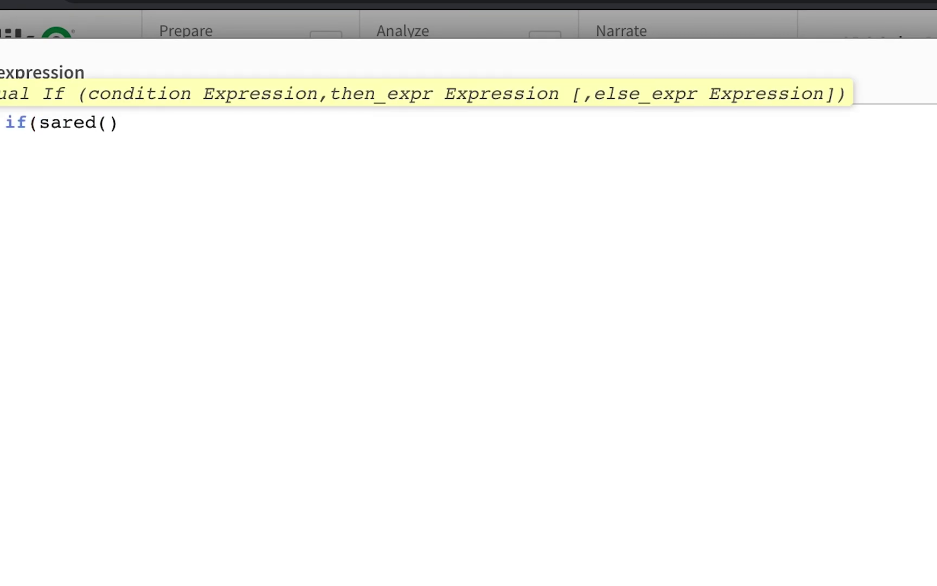
{"action": "type", "text": "les"}
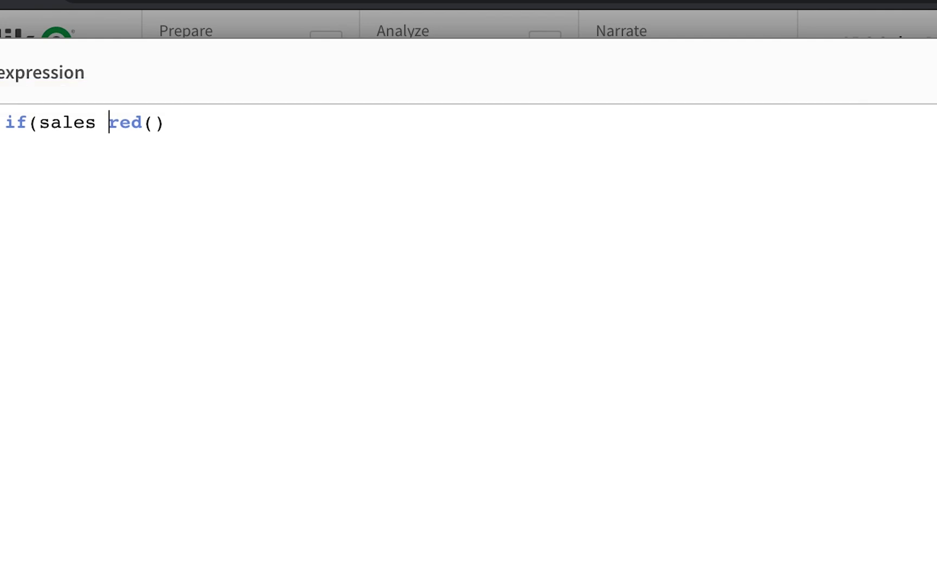
{"action": "key", "text": "Left"}
{"action": "key", "text": "Return"}
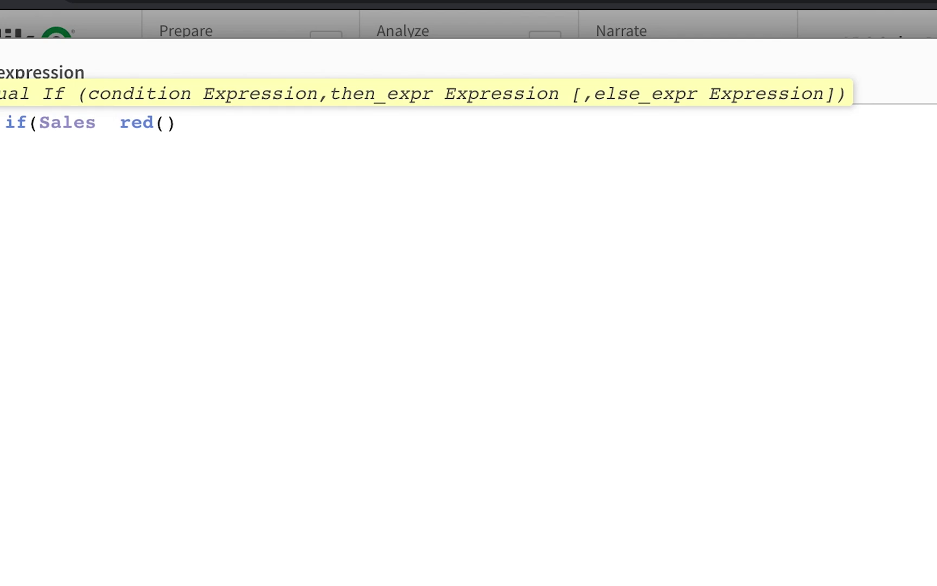
{"action": "type", "text": ">"}
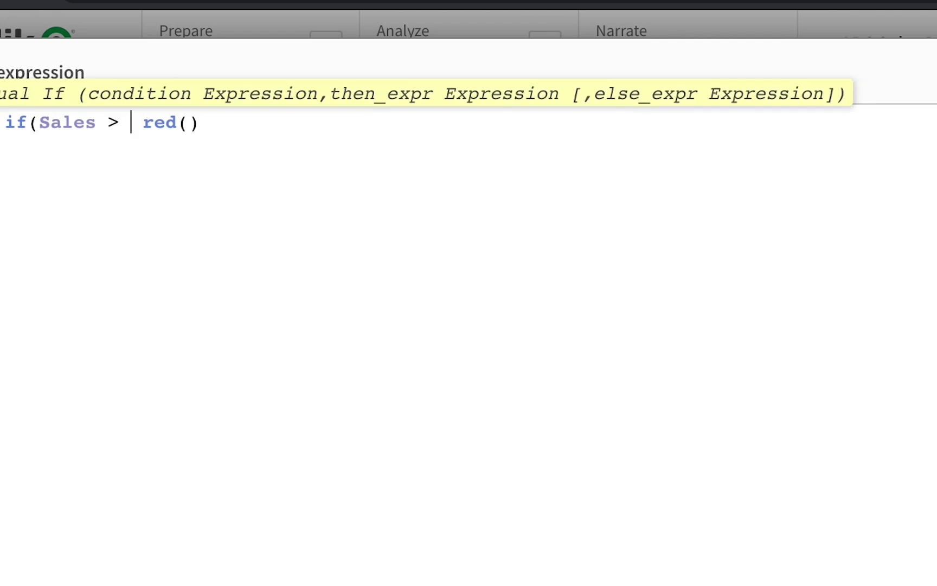
{"action": "type", "text": " 10000"}
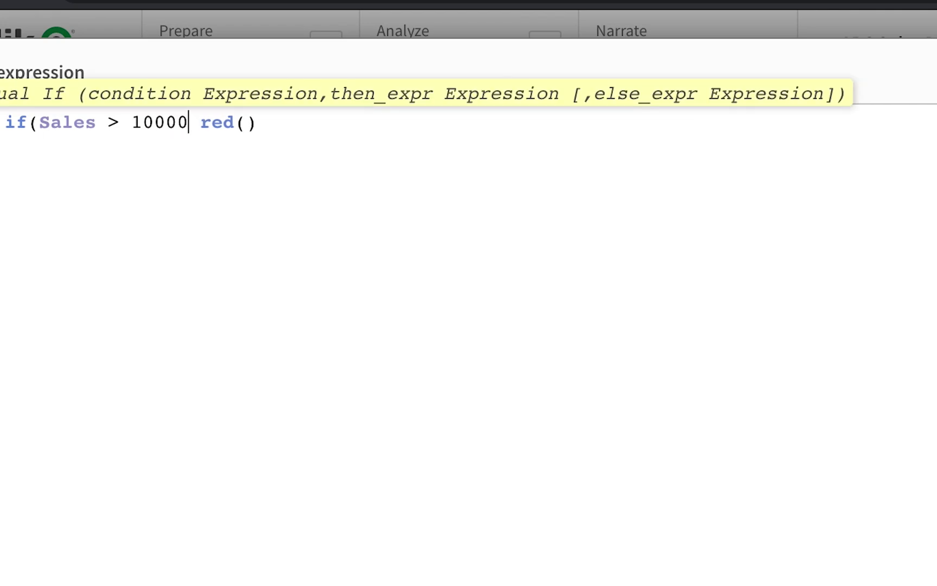
{"action": "type", "text": ","}
{"action": "key", "text": "Right"}
{"action": "key", "text": "Right"}
{"action": "key", "text": "Right"}
{"action": "key", "text": "Right"}
{"action": "key", "text": "Right"}
{"action": "key", "text": "Right"}
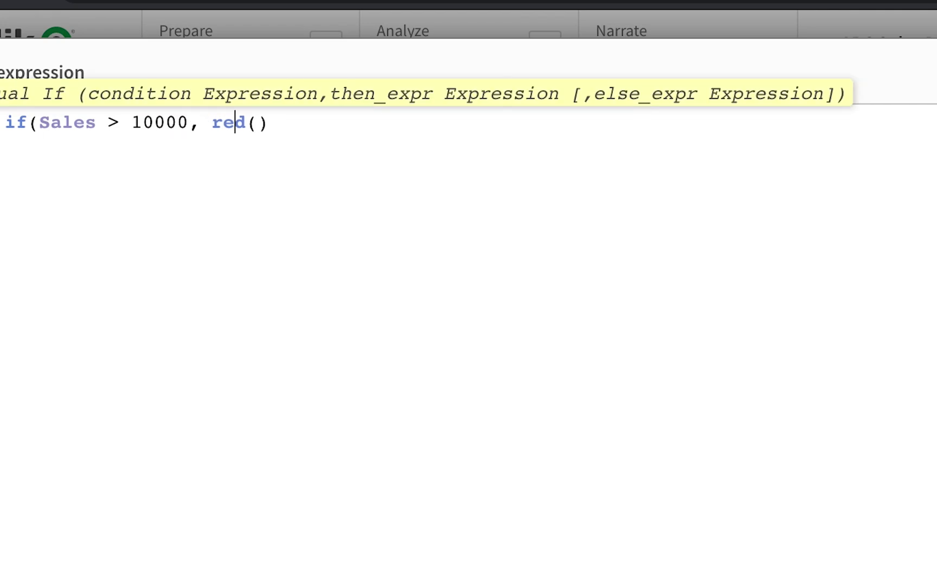
{"action": "type", "text": ", yello()"}
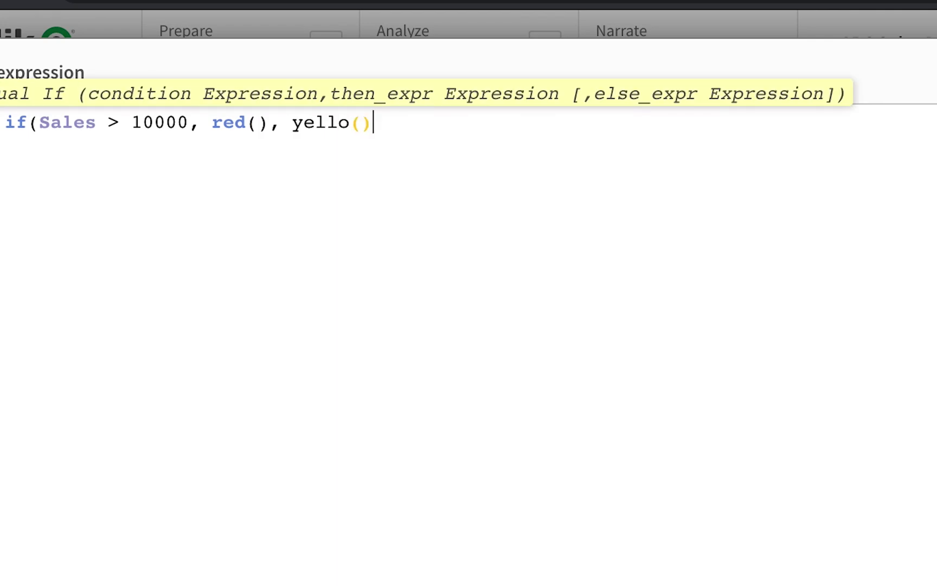
{"action": "key", "text": "BackSpace"}
{"action": "key", "text": "BackSpace"}
{"action": "type", "text": "w()"}
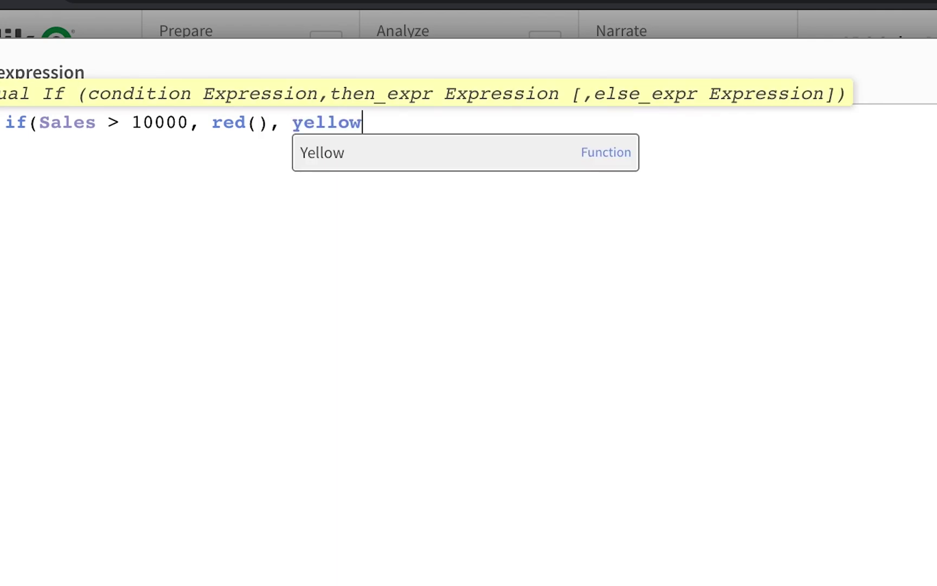
{"action": "type", "text": ")"}
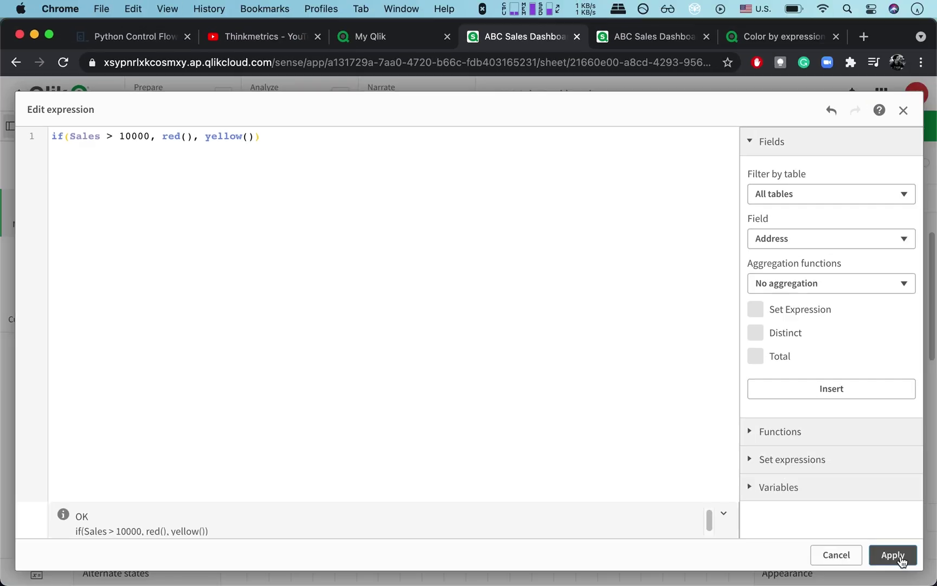
{"action": "left_click", "coordinate": [891, 554]}
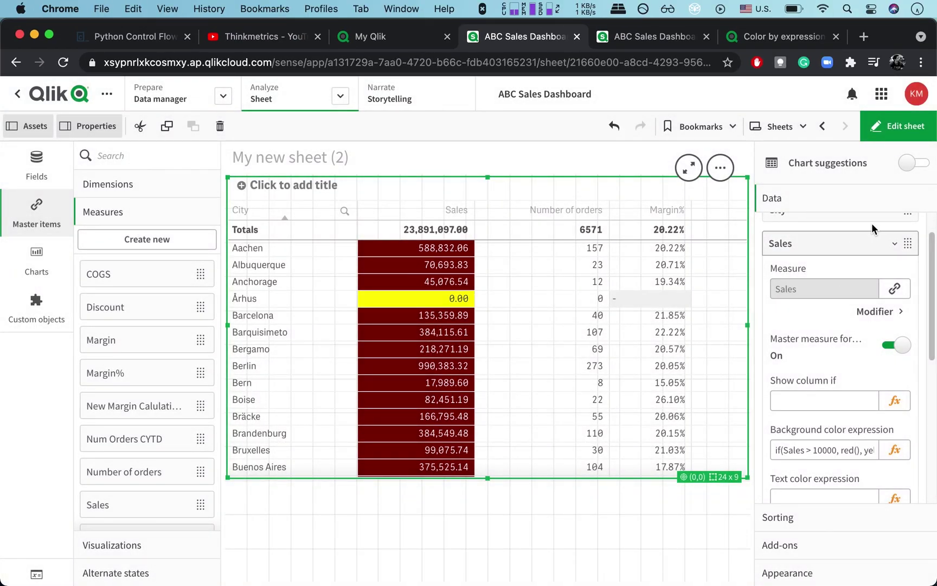
Step: Preview the coloured Sales cells, then reopen the Sales background colour expression
{"action": "key", "text": "ctrl+e"}
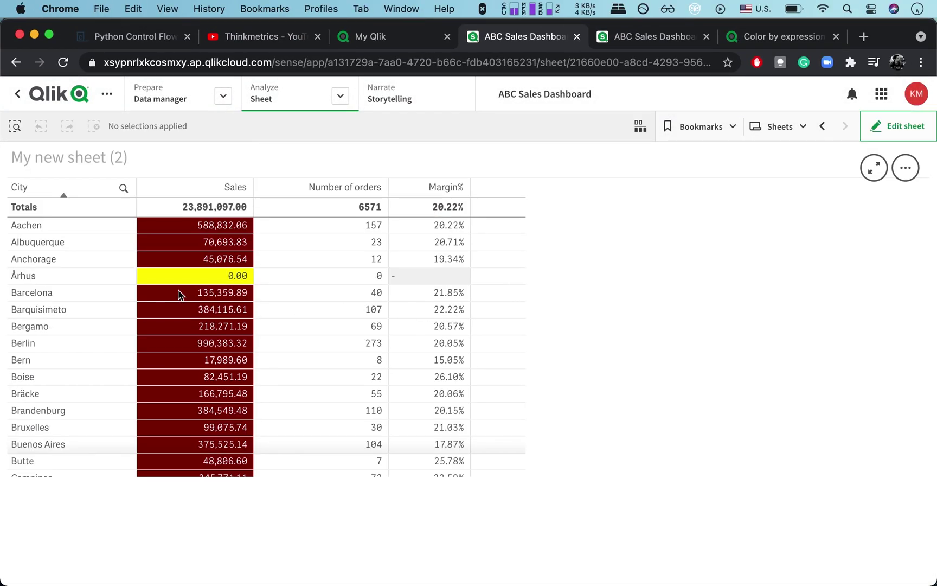
{"action": "scroll", "coordinate": [211, 300], "scroll_direction": "down", "scroll_amount": 15}
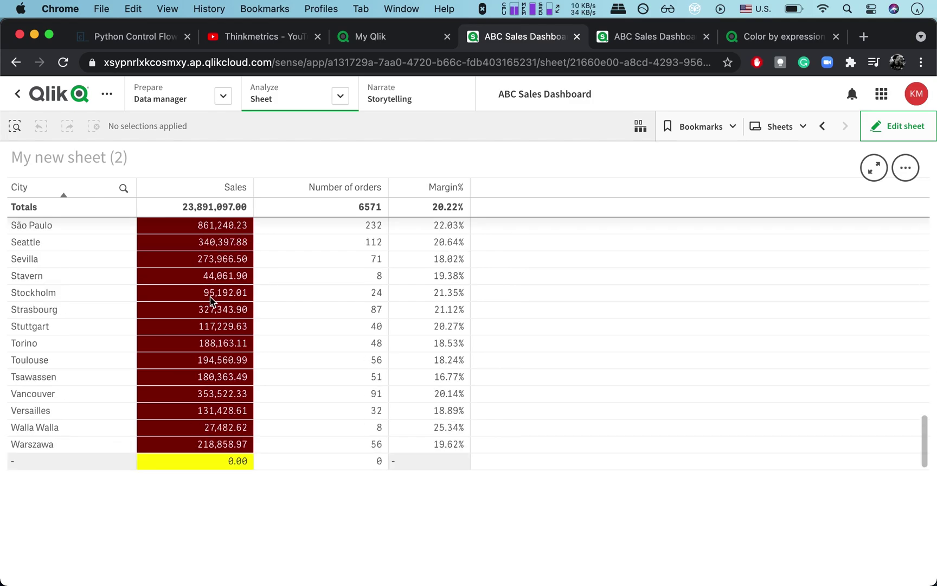
{"action": "scroll", "coordinate": [210, 300], "scroll_direction": "up", "scroll_amount": 15}
{"action": "left_click", "coordinate": [871, 137]}
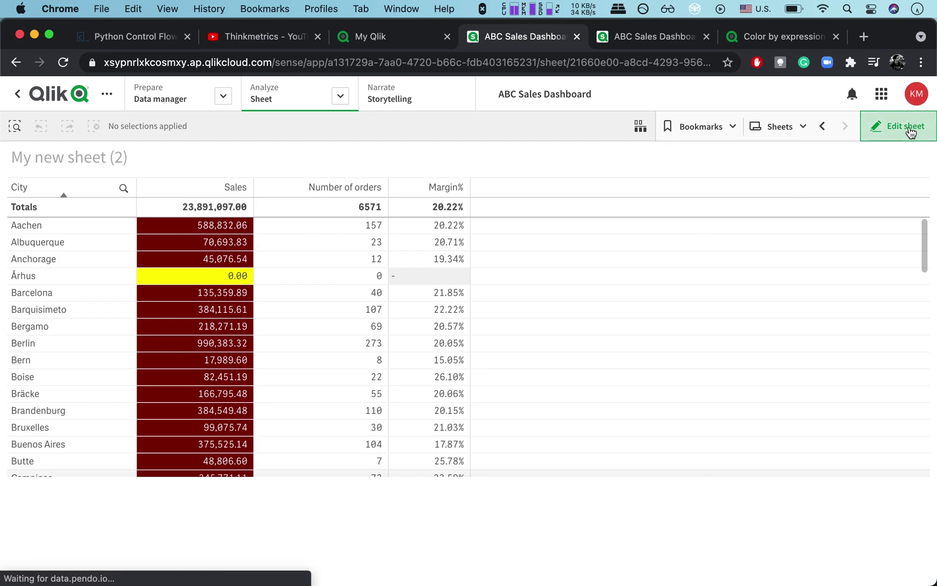
{"action": "left_click", "coordinate": [894, 489]}
Step: Change the Sales threshold from 10000 to 100000 and apply it
{"action": "left_click", "coordinate": [139, 135]}
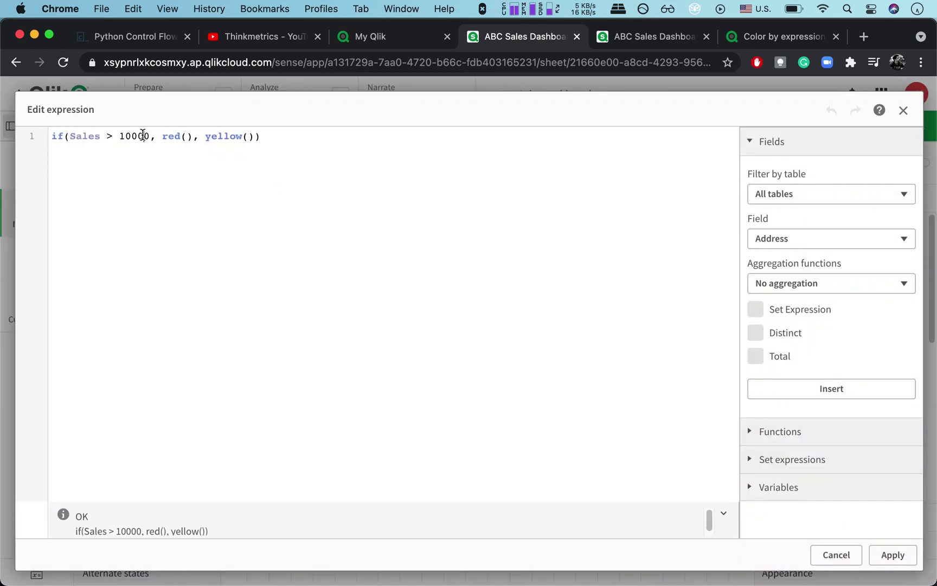
{"action": "type", "text": "0"}
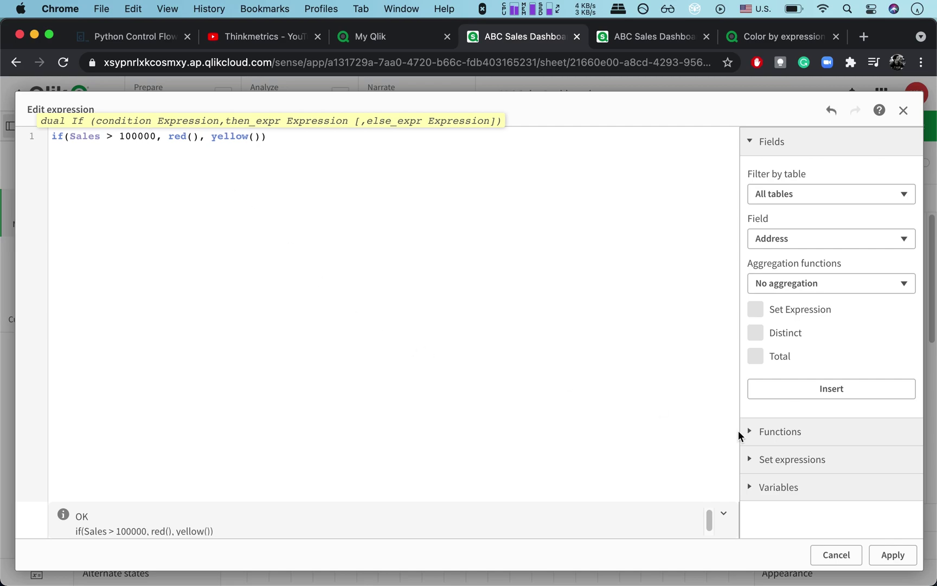
{"action": "left_click", "coordinate": [893, 555]}
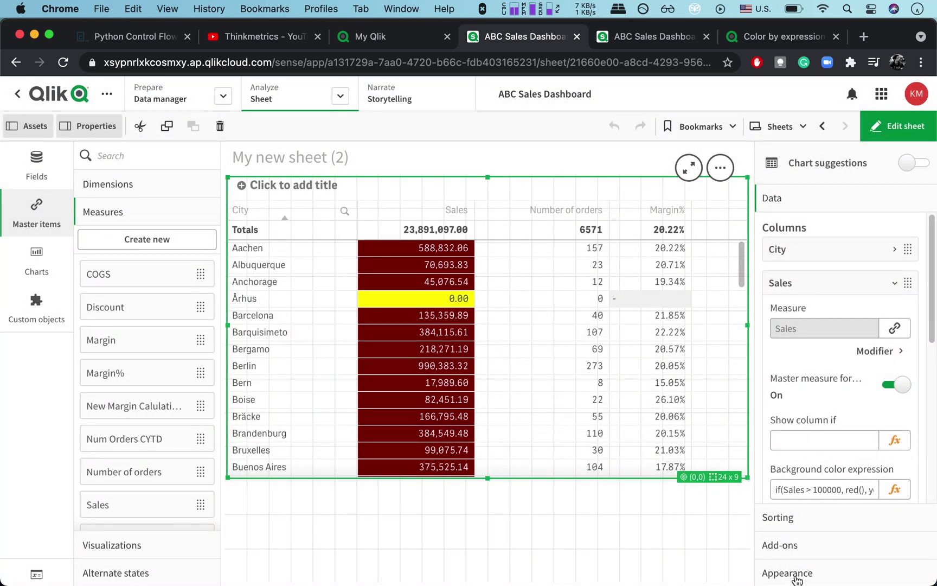
Step: Preview the recoloured Sales column, then return to editing the table
{"action": "left_click", "coordinate": [903, 132]}
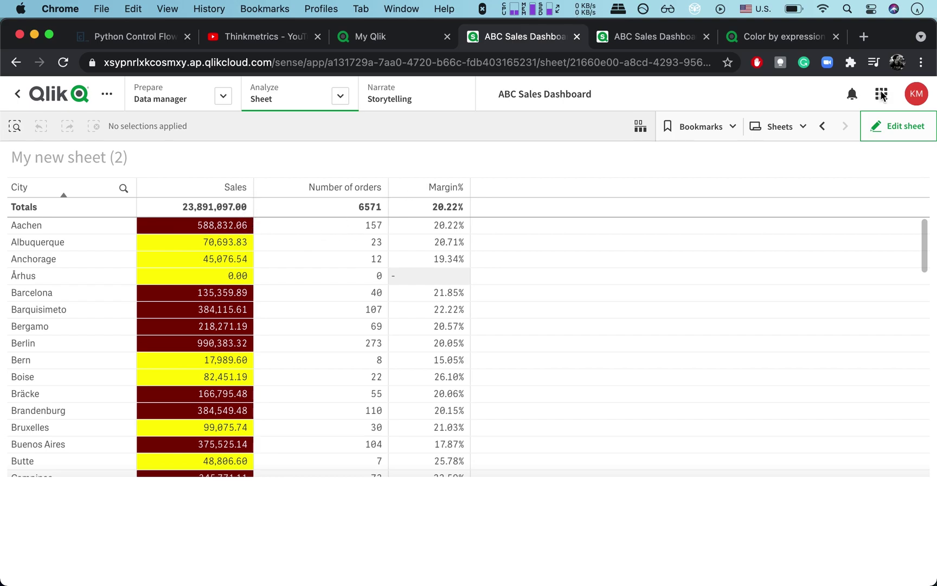
{"action": "left_click", "coordinate": [884, 135]}
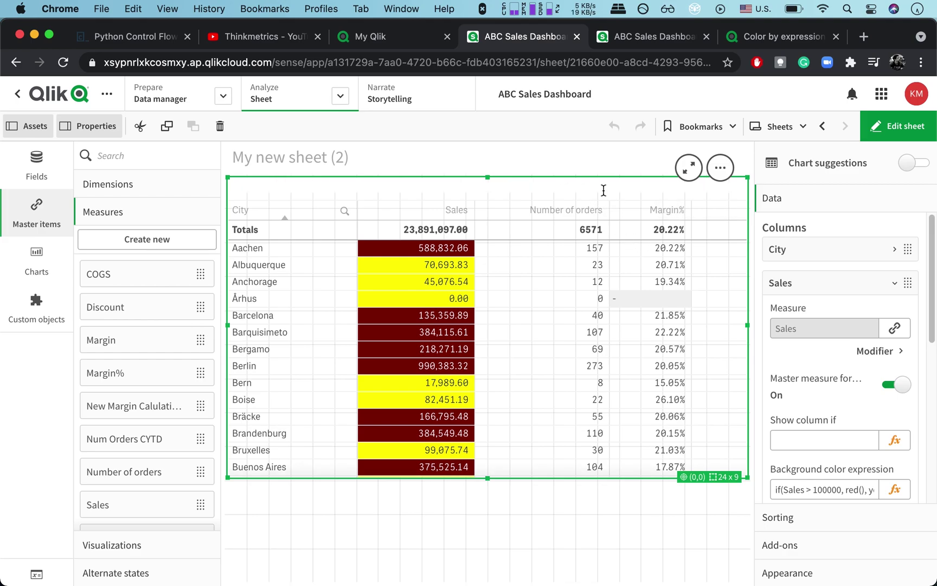
{"action": "left_click", "coordinate": [603, 191]}
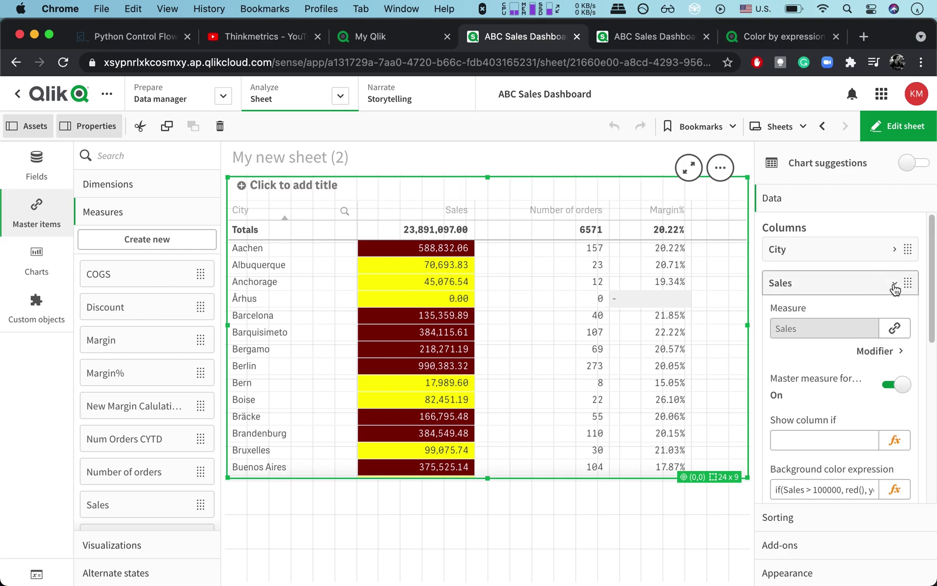
Step: Set the Number of orders background expression to if([Number of orders] > 250, blue(), green())
{"action": "left_click", "coordinate": [894, 283]}
{"action": "left_click", "coordinate": [875, 324]}
{"action": "scroll", "coordinate": [874, 340], "scroll_direction": "down", "scroll_amount": 3}
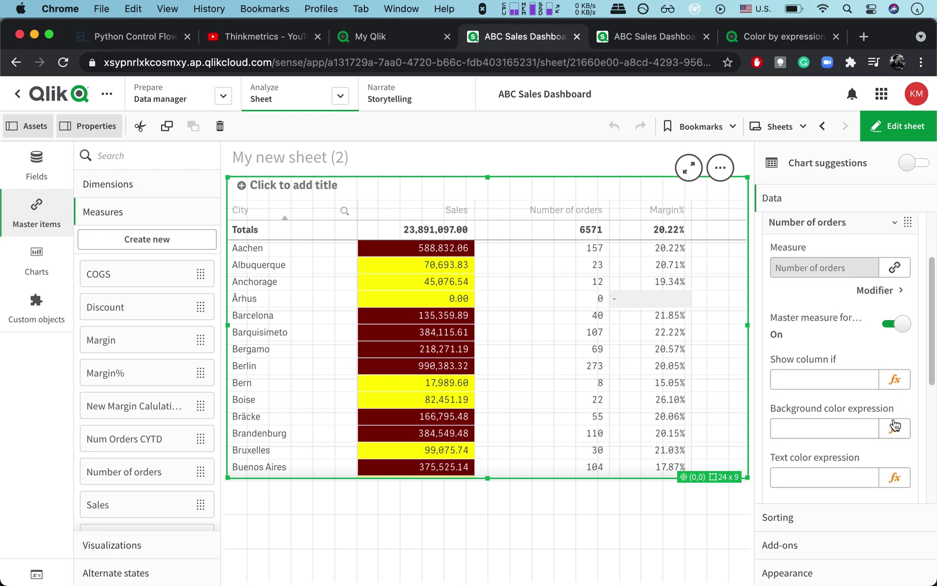
{"action": "left_click", "coordinate": [895, 427]}
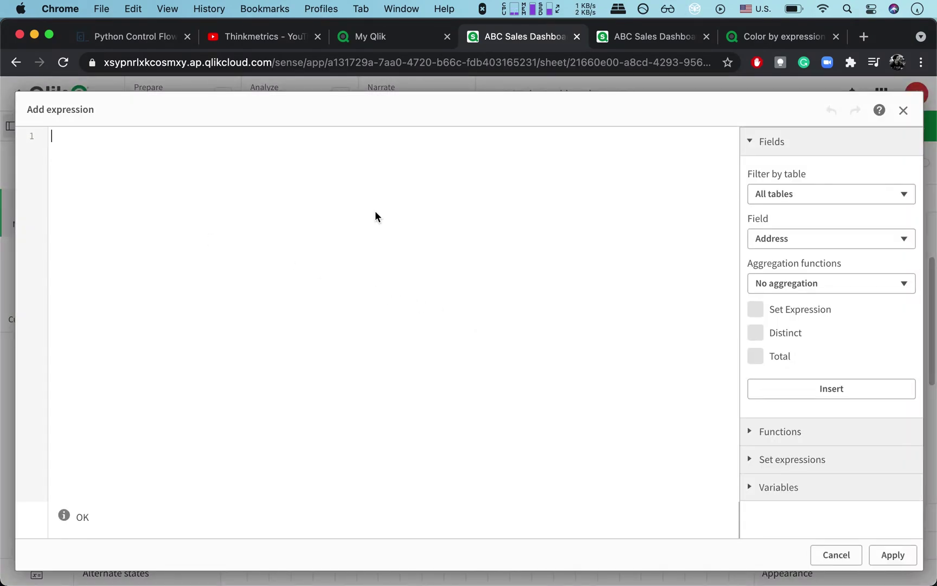
{"action": "type", "text": "if(num"}
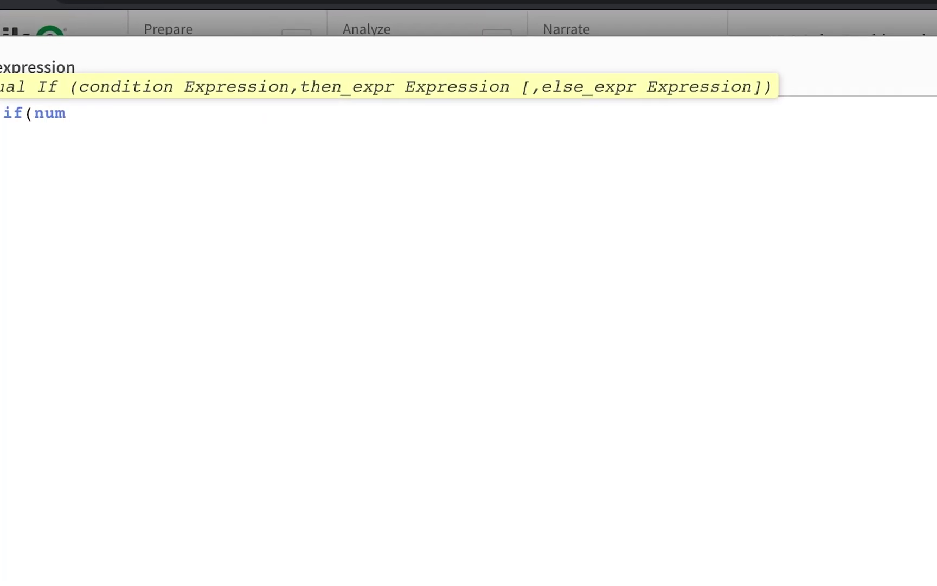
{"action": "type", "text": "ber"}
{"action": "key", "text": "Return"}
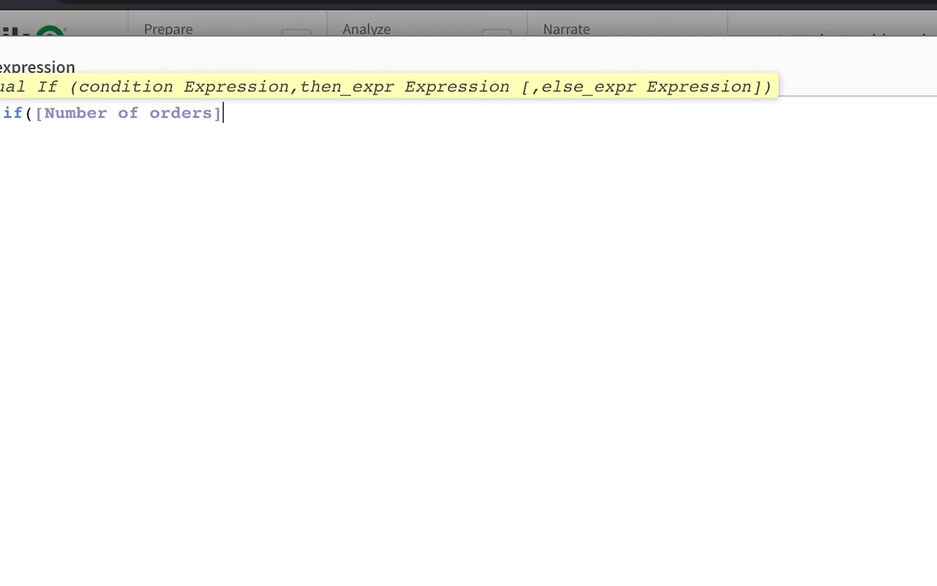
{"action": "type", "text": "> 250, blue("}
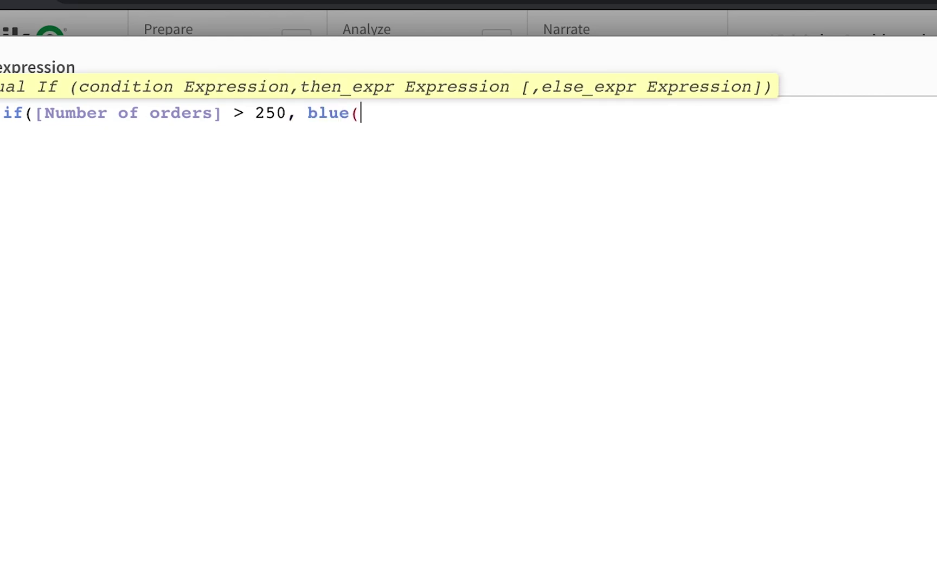
{"action": "type", "text": "), green("}
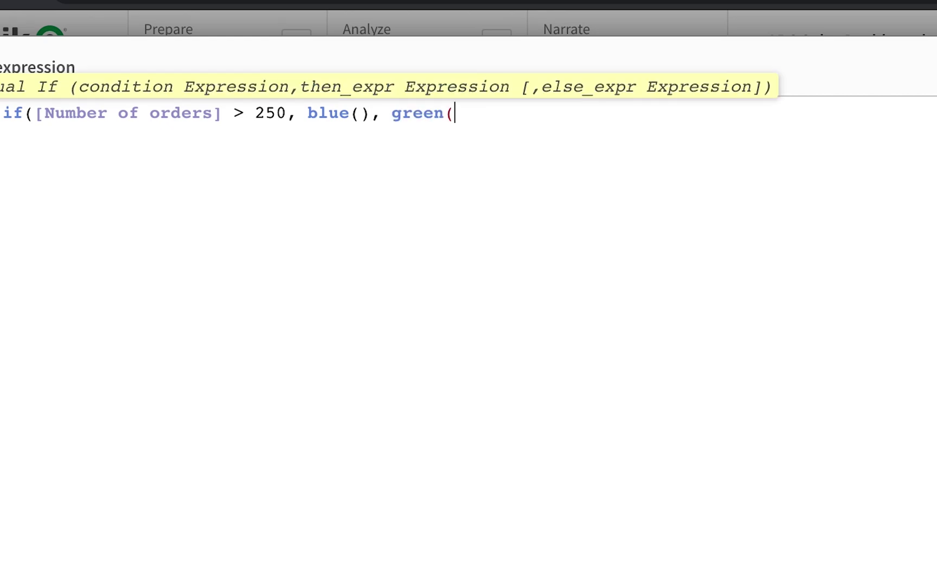
{"action": "type", "text": "))"}
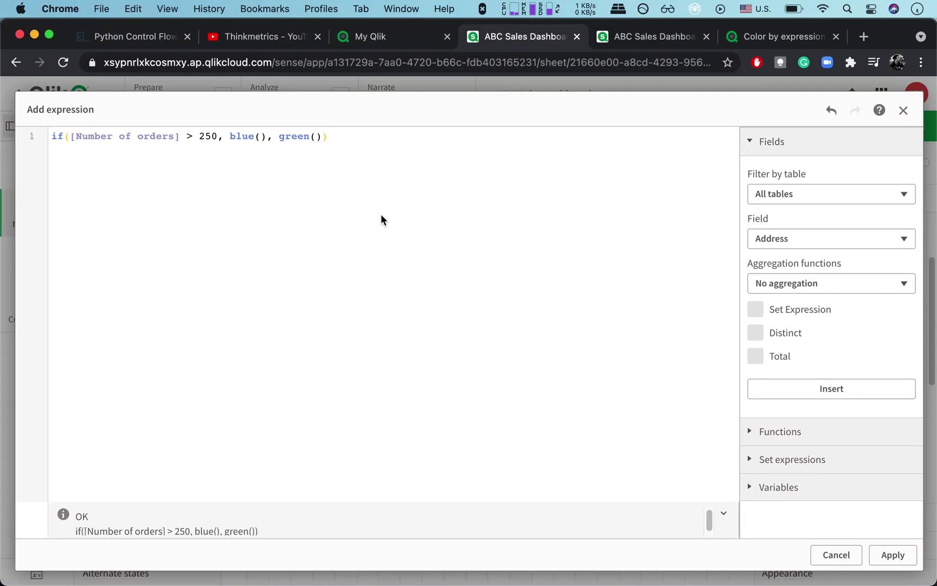
{"action": "left_click", "coordinate": [893, 555]}
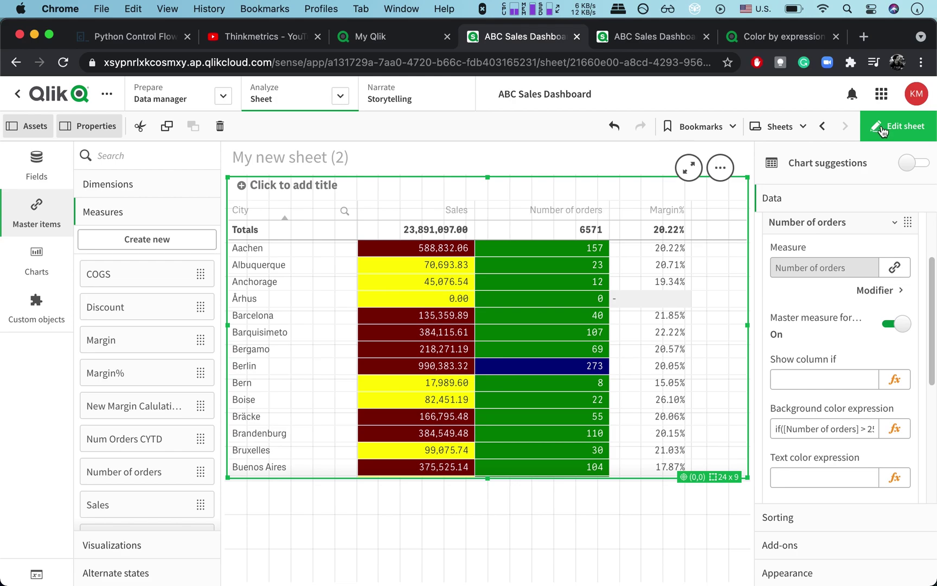
Step: Exit edit mode and scroll the table to check the blue and green order counts
{"action": "left_click", "coordinate": [880, 132]}
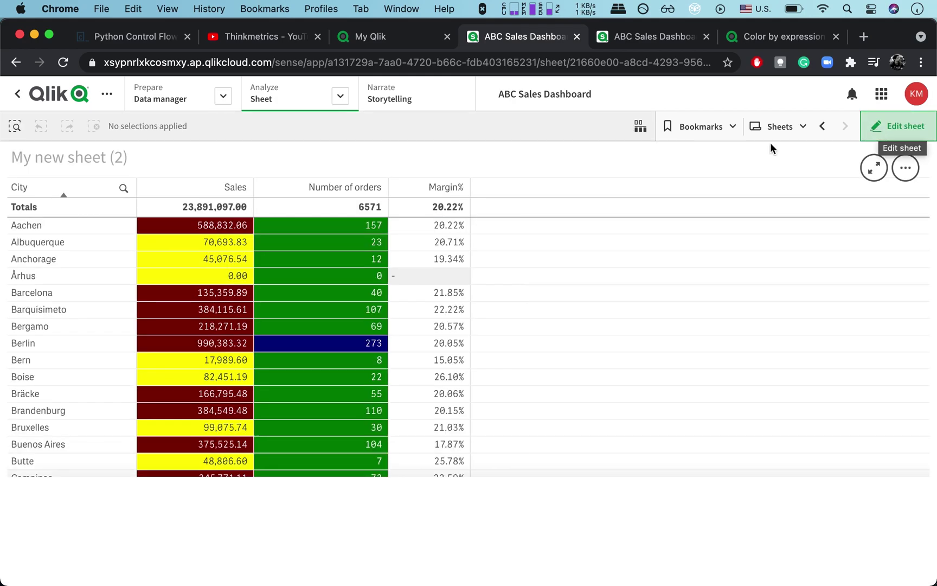
{"action": "scroll", "coordinate": [305, 356], "scroll_direction": "down", "scroll_amount": 20}
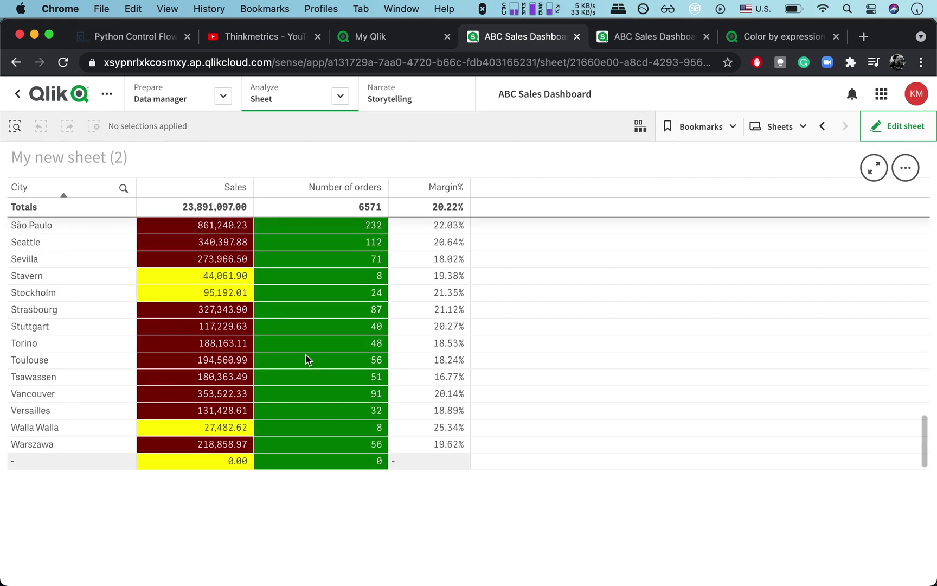
{"action": "scroll", "coordinate": [306, 353], "scroll_direction": "up", "scroll_amount": 20}
{"action": "scroll", "coordinate": [306, 353], "scroll_direction": "down", "scroll_amount": 4}
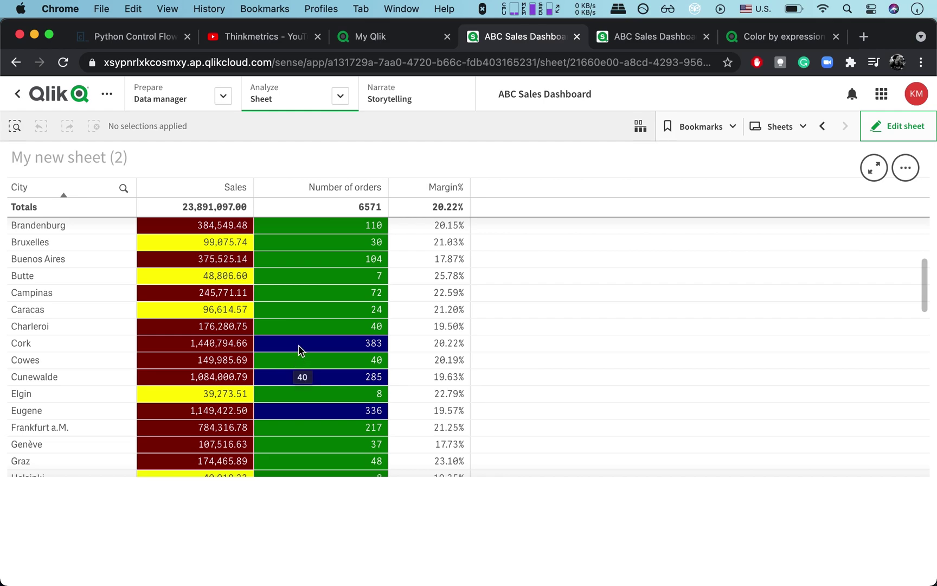
{"action": "scroll", "coordinate": [369, 347], "scroll_direction": "up", "scroll_amount": 4}
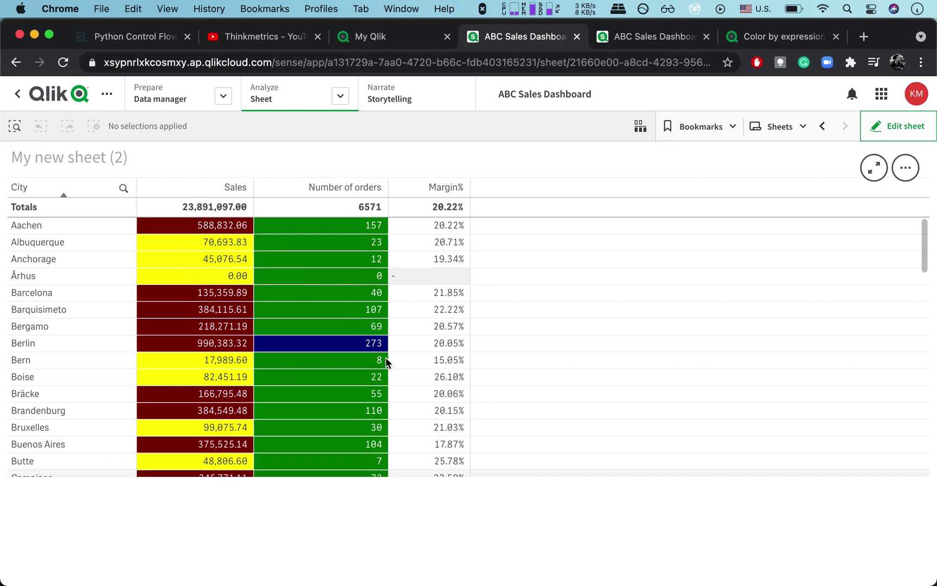
{"action": "left_click", "coordinate": [787, 37]}
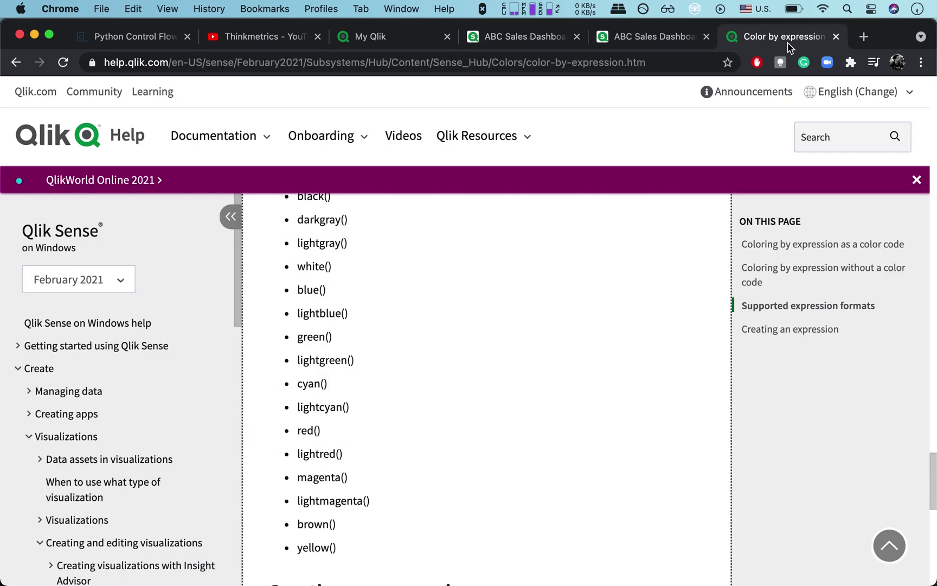
{"action": "scroll", "coordinate": [441, 367], "scroll_direction": "up", "scroll_amount": 1}
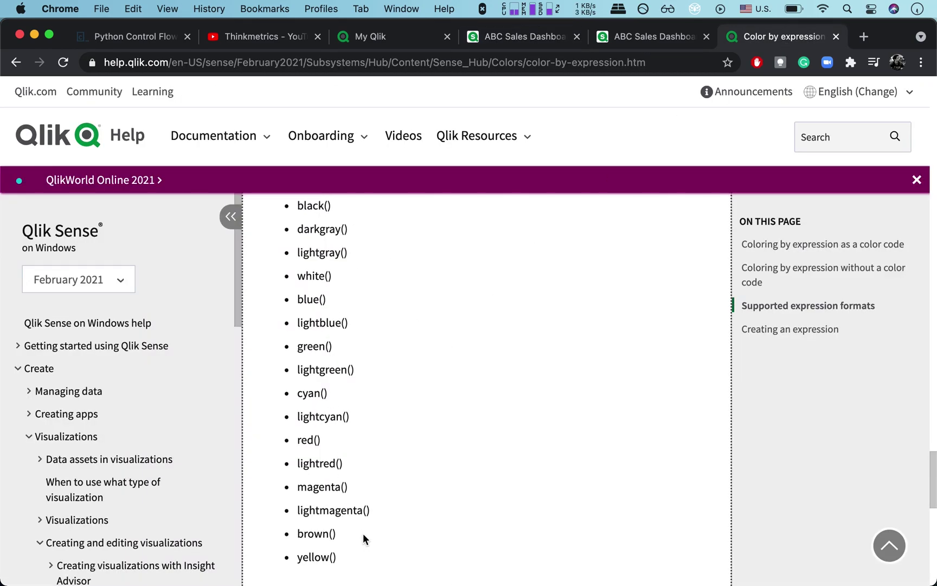
{"action": "left_click", "coordinate": [490, 37]}
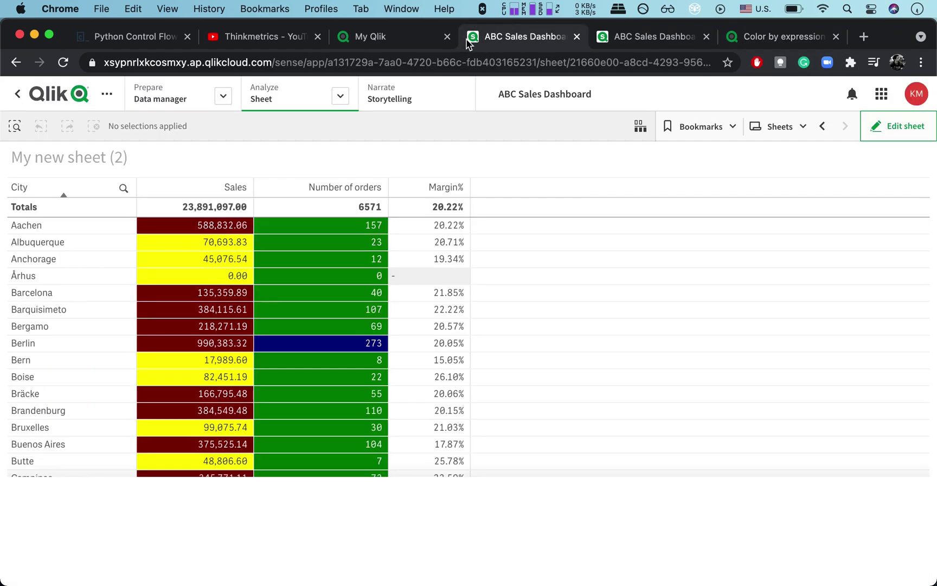